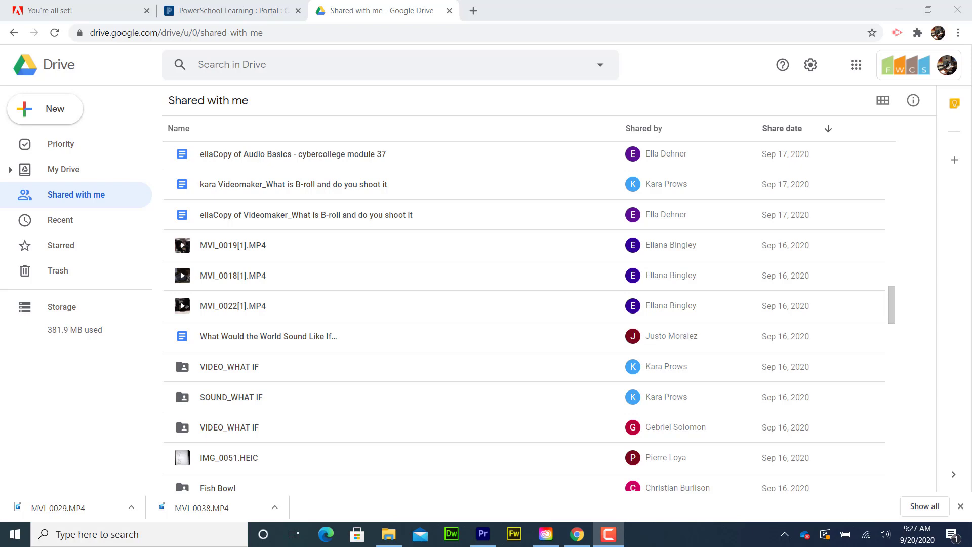
Open the shared VIDEO_WHAT IF folder and download the MVI_0029.MP4 clip from it
double_click(197, 373)
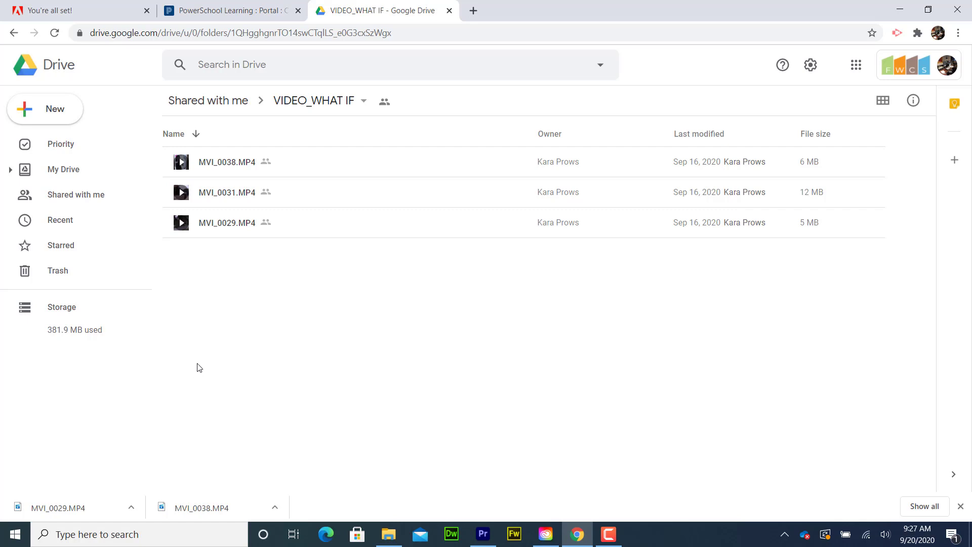
left_click(211, 223)
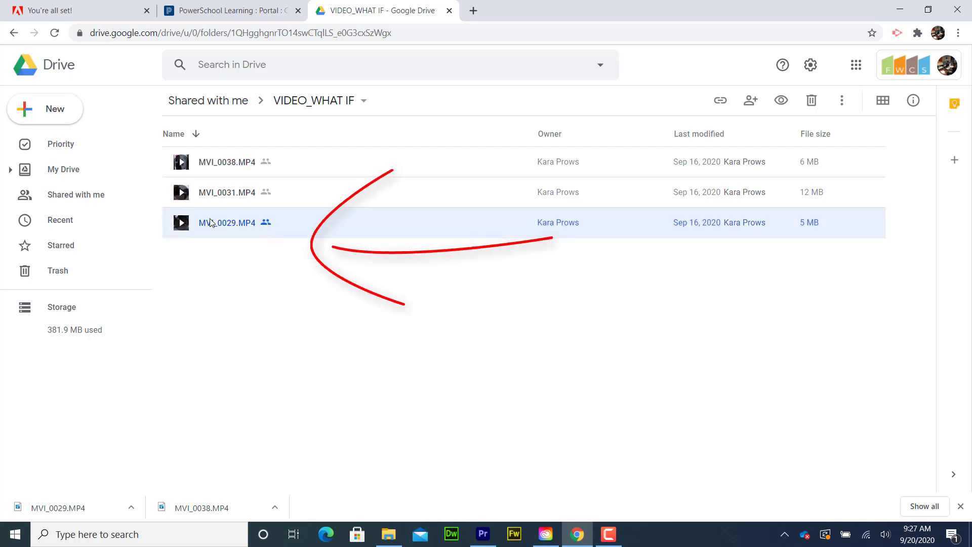
right_click(212, 223)
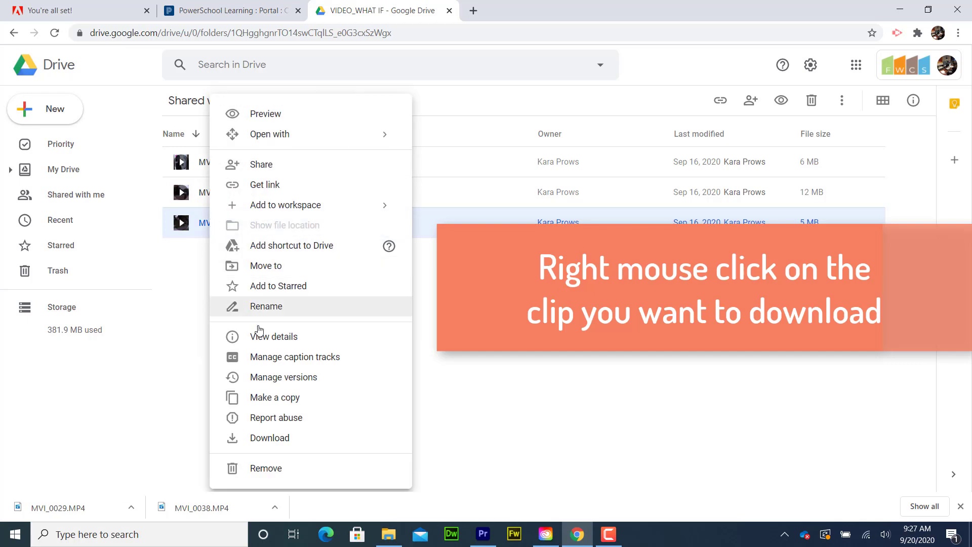
left_click(275, 438)
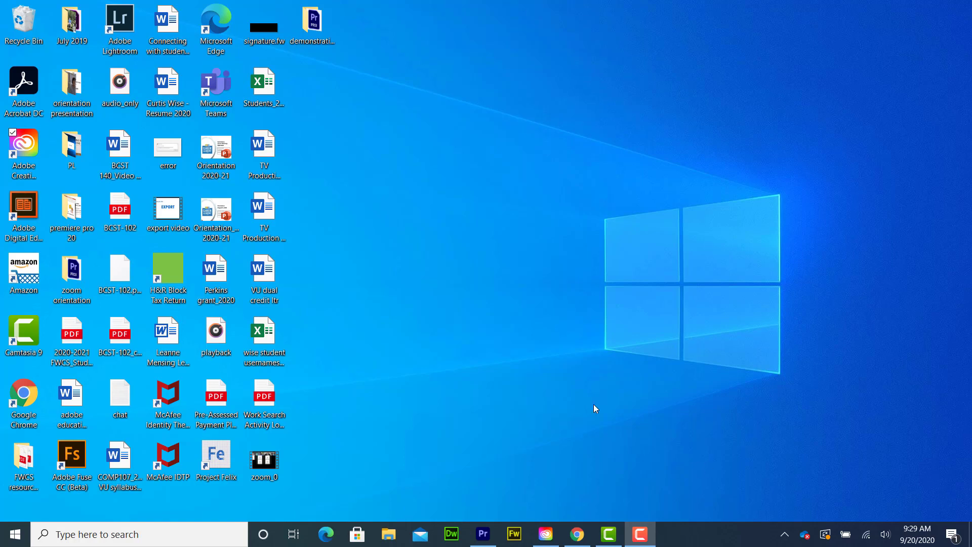
Switch to File Explorer and locate the MVI_0029 and MVI_0038 clips in the Downloads folder
left_click(386, 535)
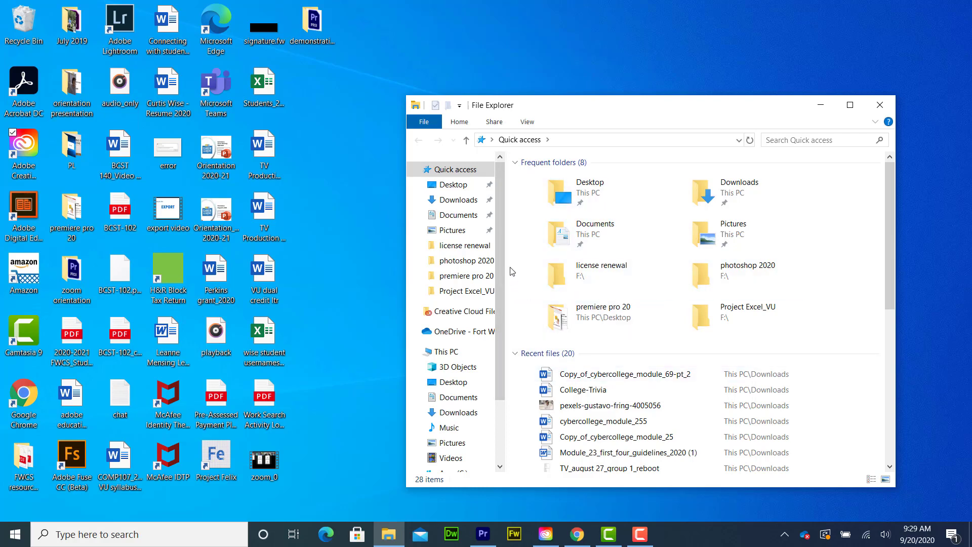
left_click(463, 201)
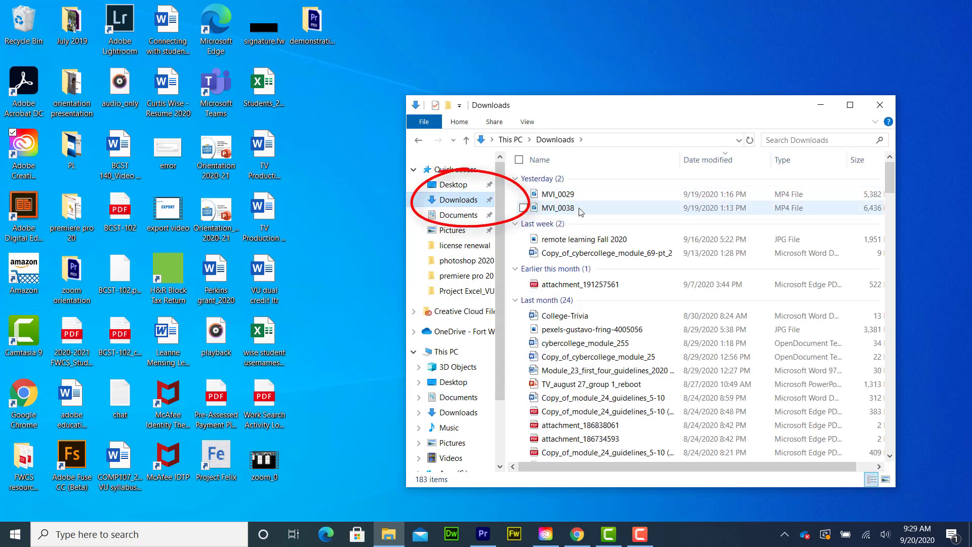
mouse_move(574, 199)
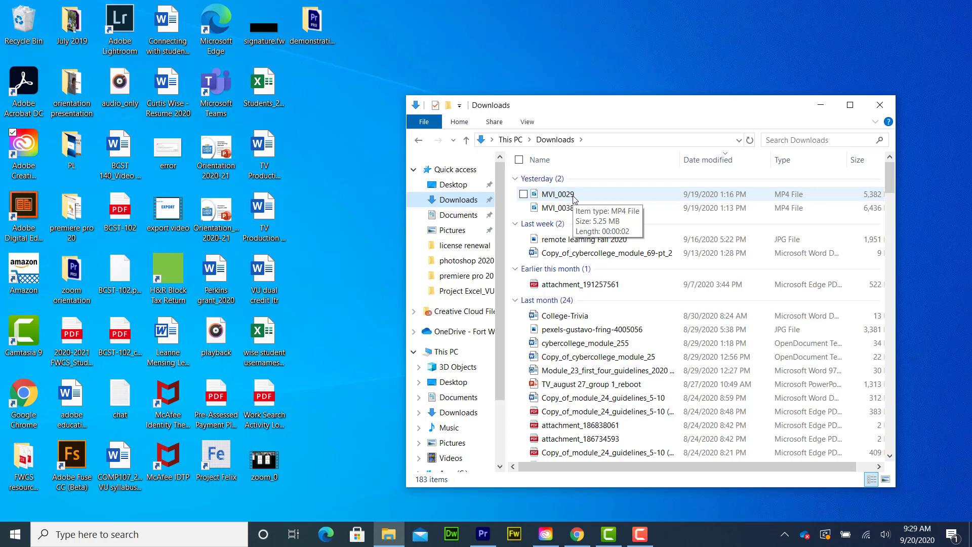
left_click(574, 199)
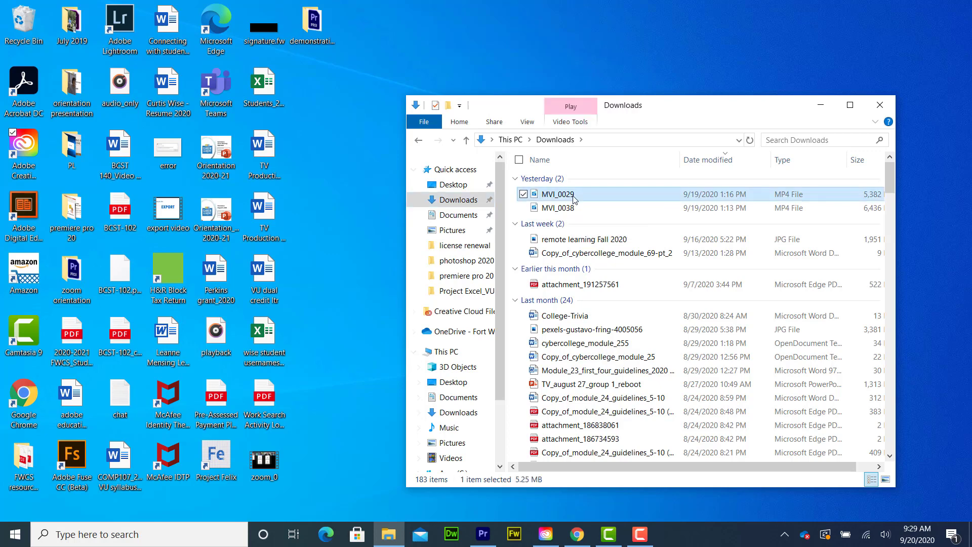
left_click(580, 214, "ctrl")
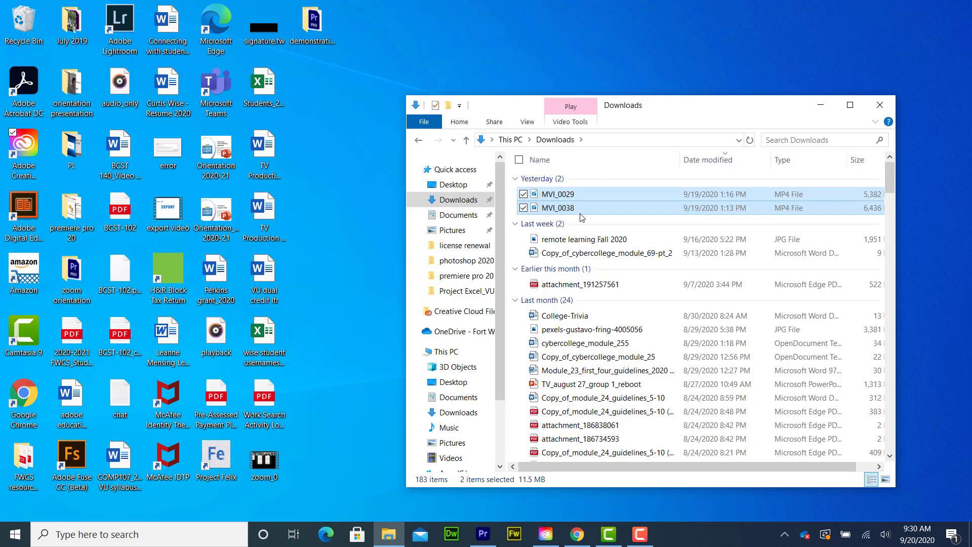
left_click(582, 217)
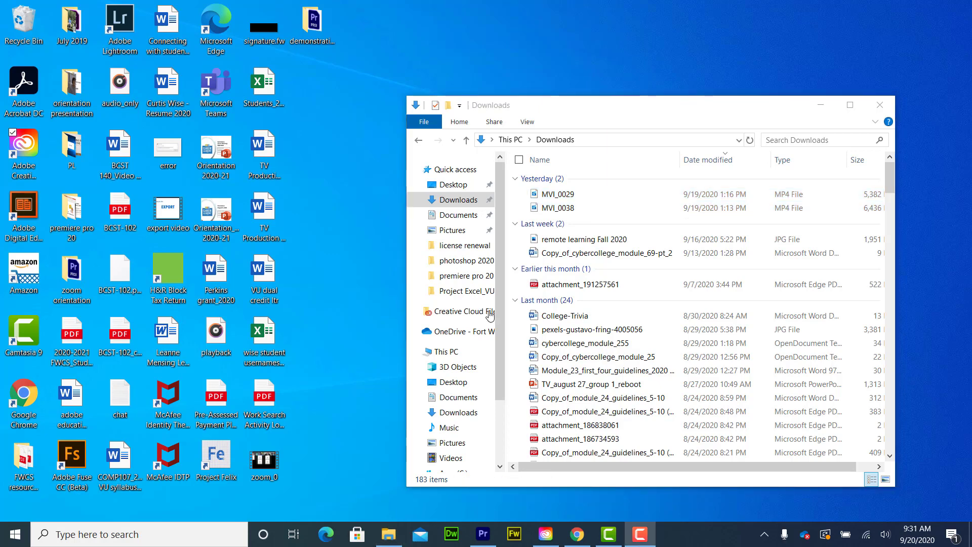
Copy the MVI_0029 and MVI_0038 clips together from the Downloads folder
left_click(471, 189)
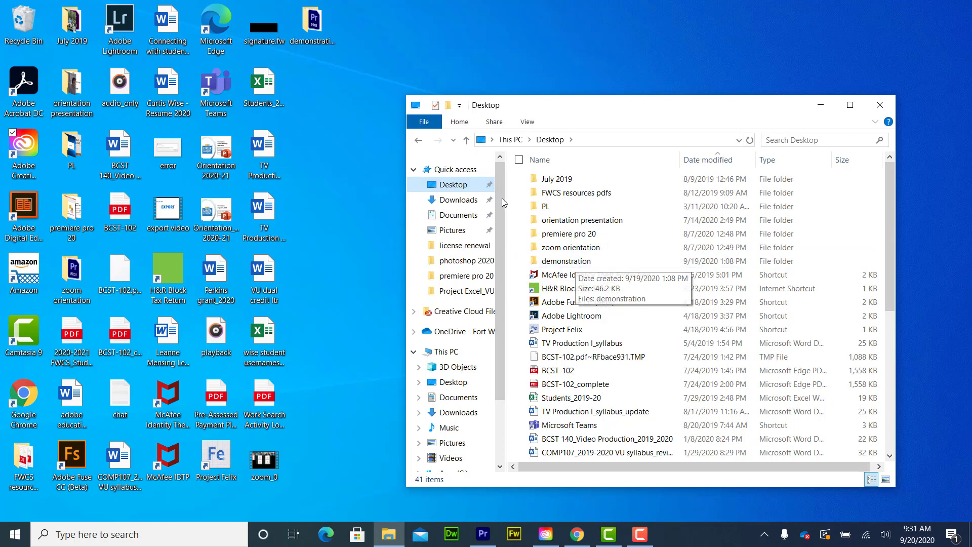
left_click(470, 202)
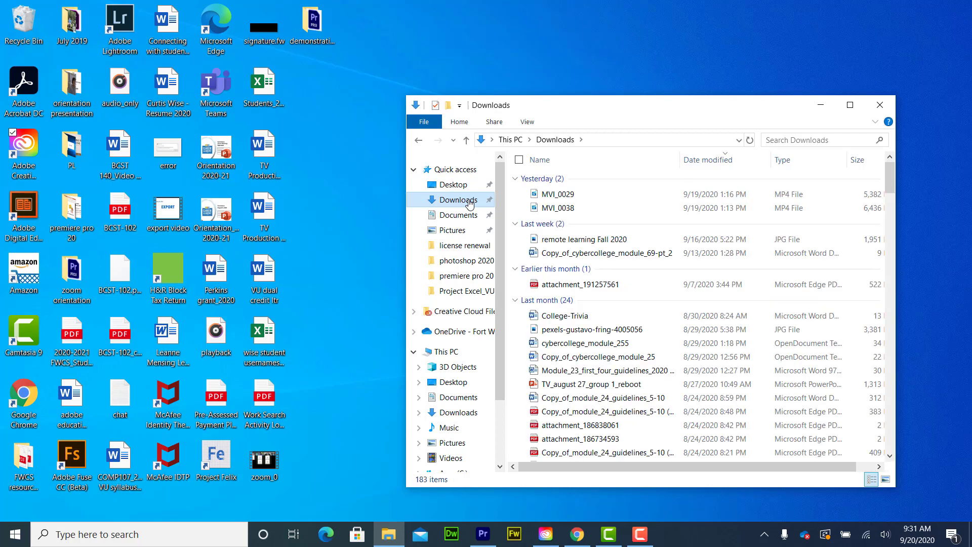
left_click(589, 209)
left_click(568, 195, "shift")
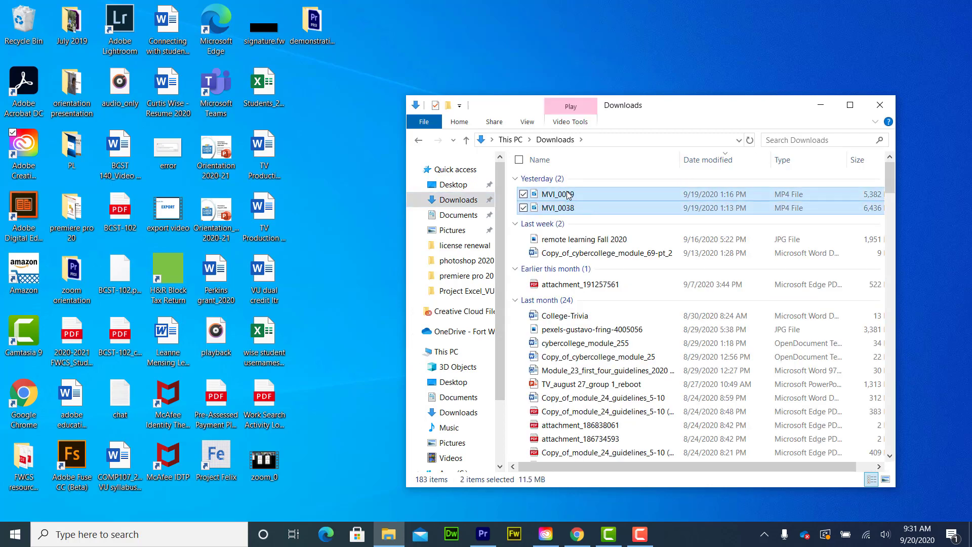
right_click(568, 195)
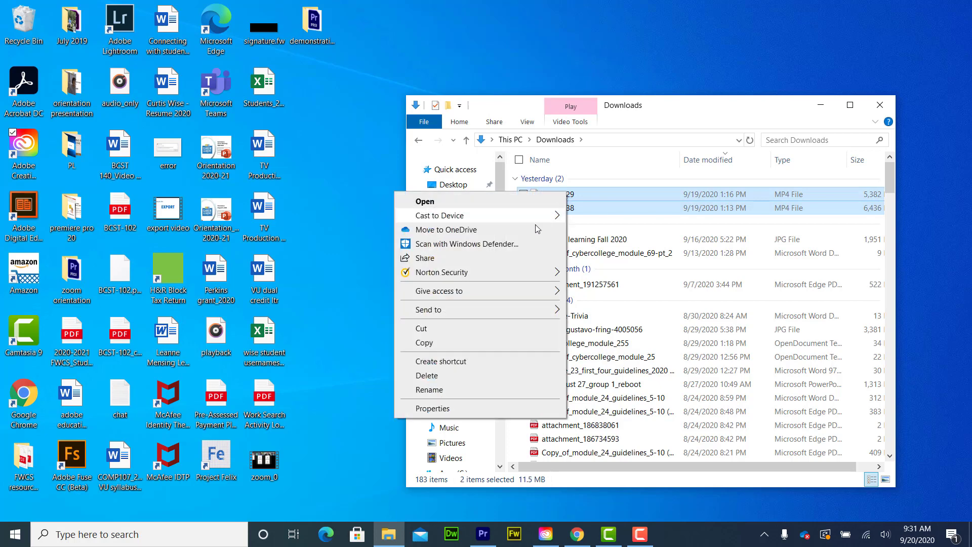
left_click(476, 343)
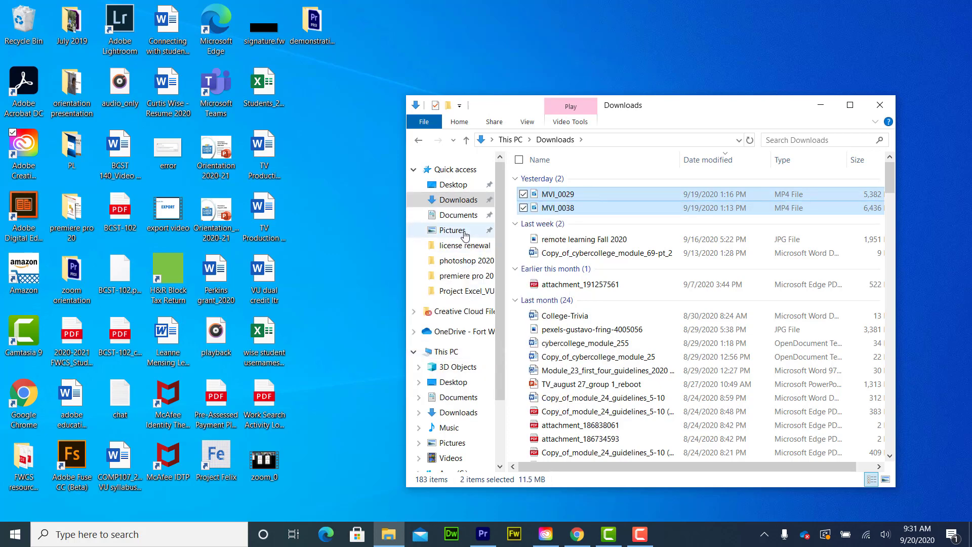
Paste the copied clips into the demonstration folder on the Desktop and minimize the File Explorer window
left_click(461, 185)
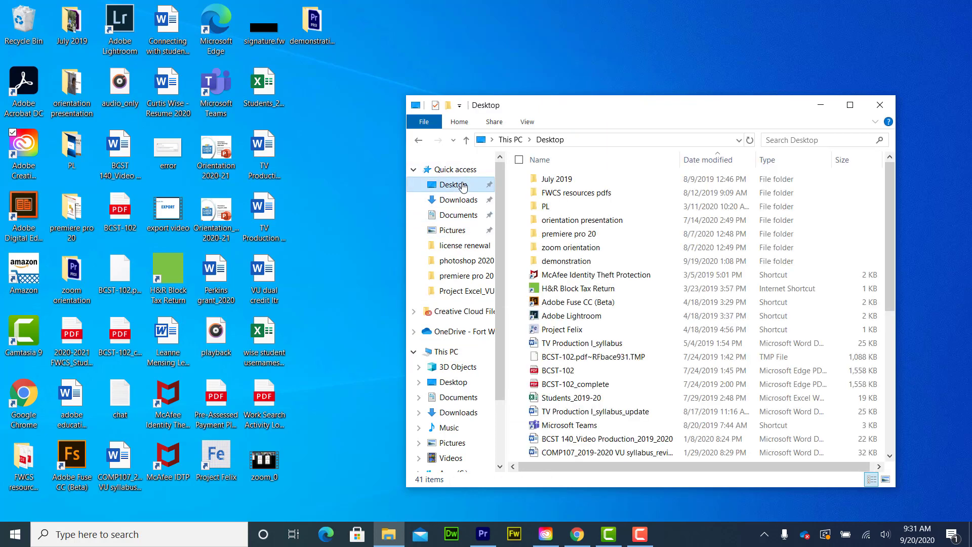
left_click(570, 264)
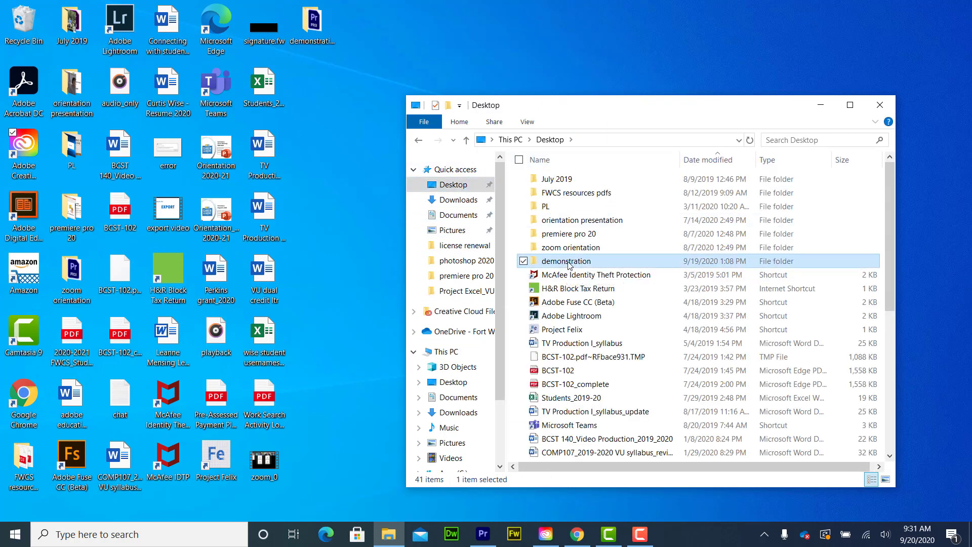
double_click(569, 263)
right_click(569, 266)
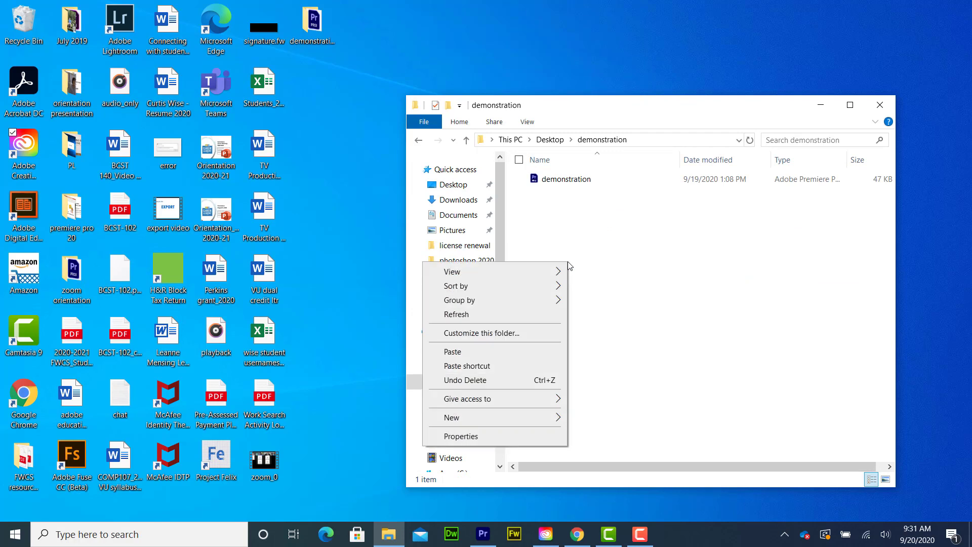
left_click(525, 350)
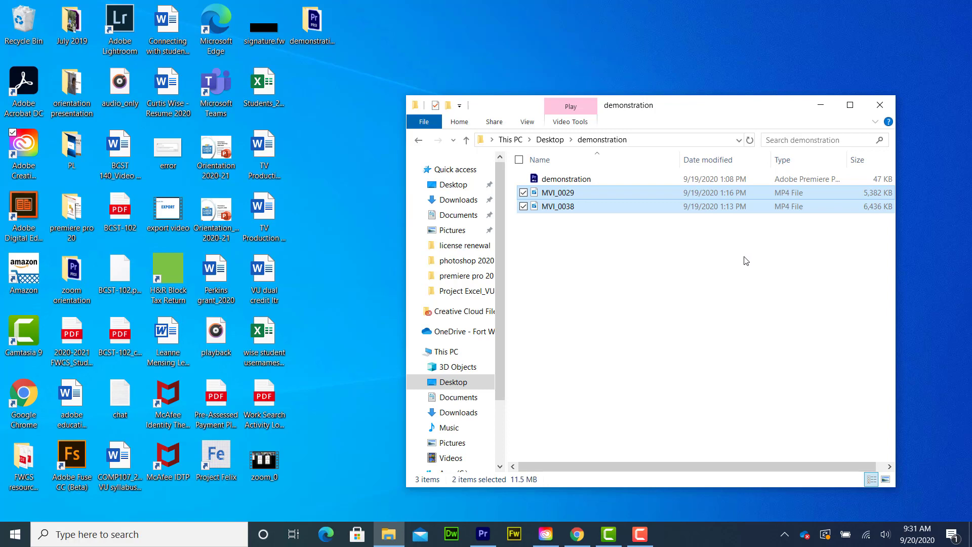
left_click(824, 112)
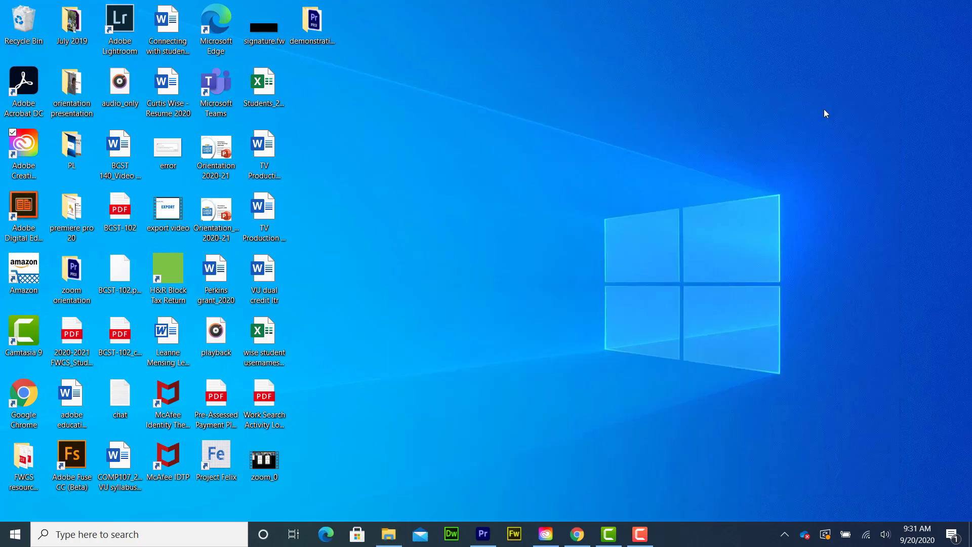
Switch to Premiere Pro and import MVI_0029 and MVI_0038 from the demonstration folder into the project
left_click(482, 536)
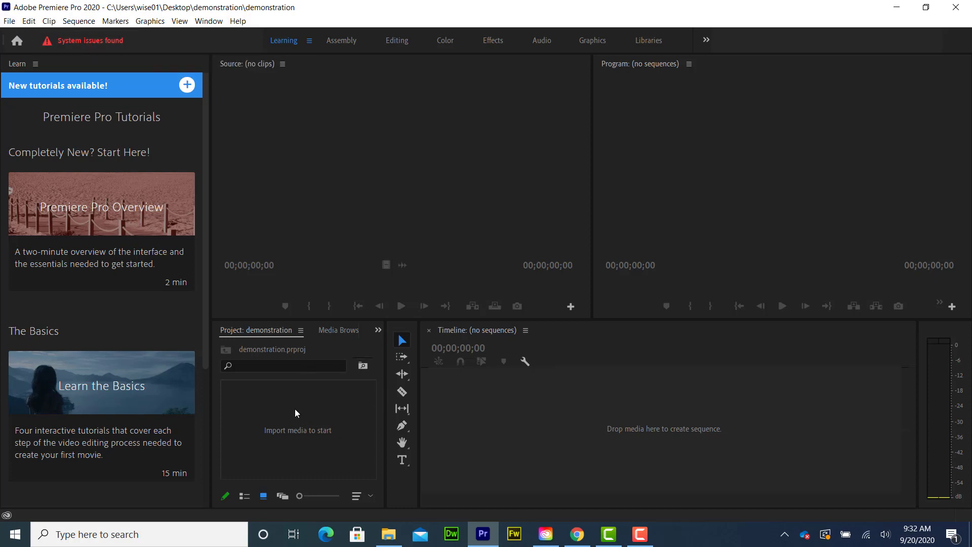
left_click(389, 534)
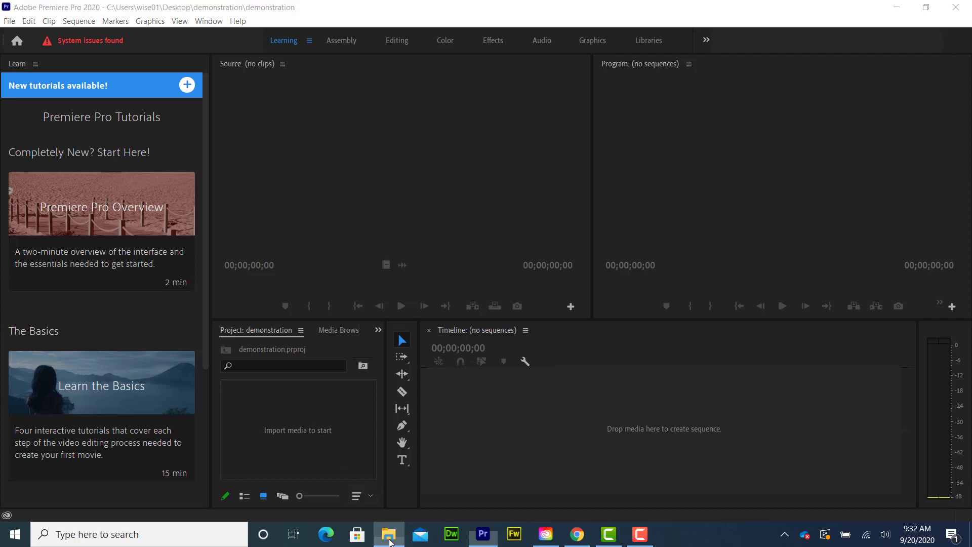
left_click(601, 279)
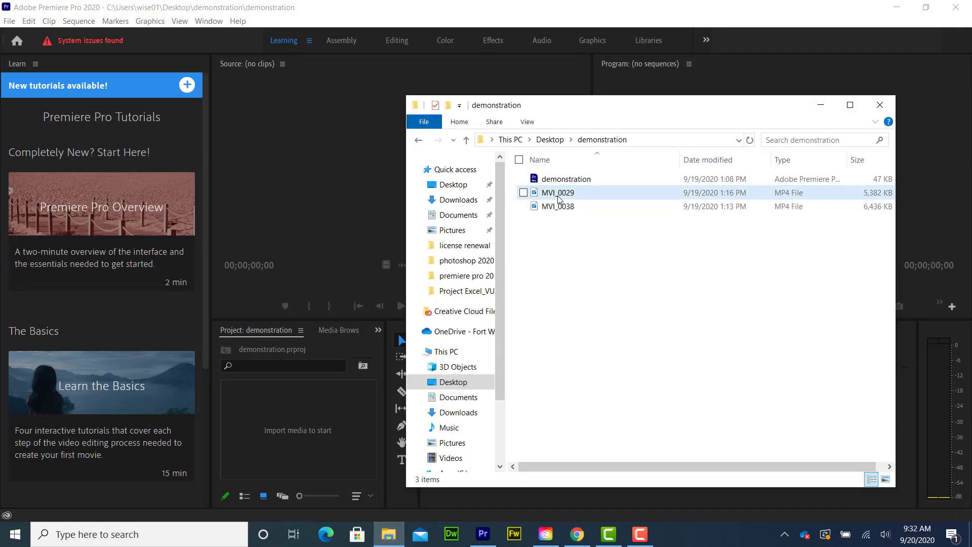
left_click_drag(557, 195, 290, 445)
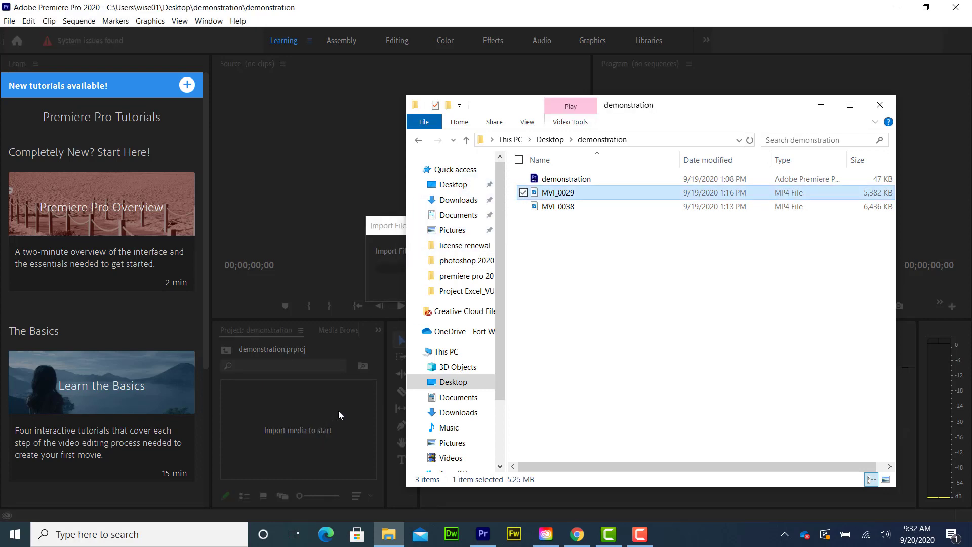
left_click_drag(637, 104, 716, 104)
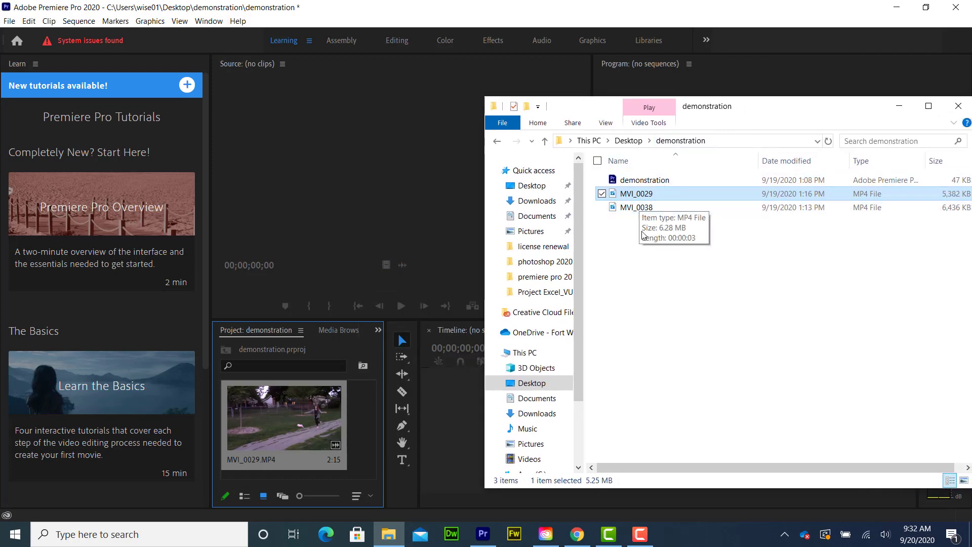
left_click(647, 260)
left_click_drag(637, 208, 352, 456)
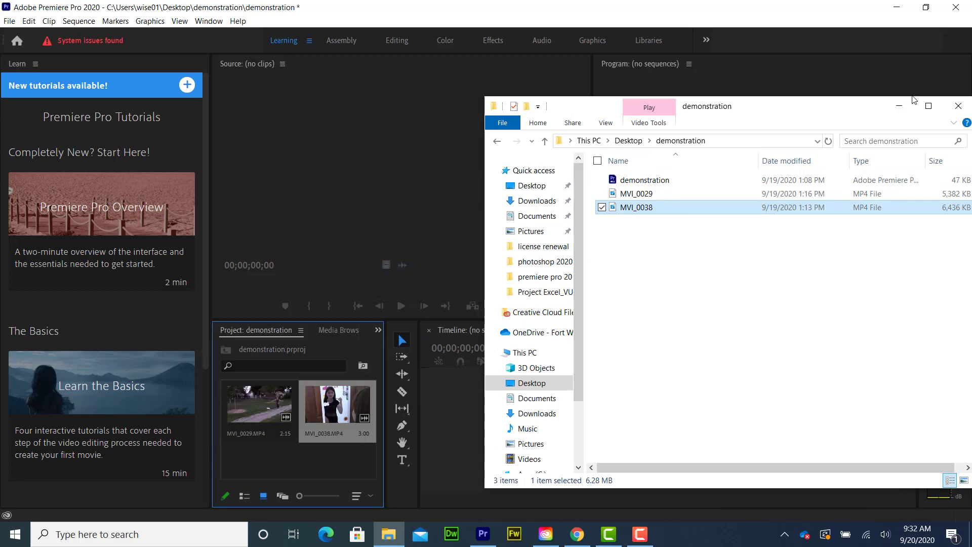
left_click(900, 105)
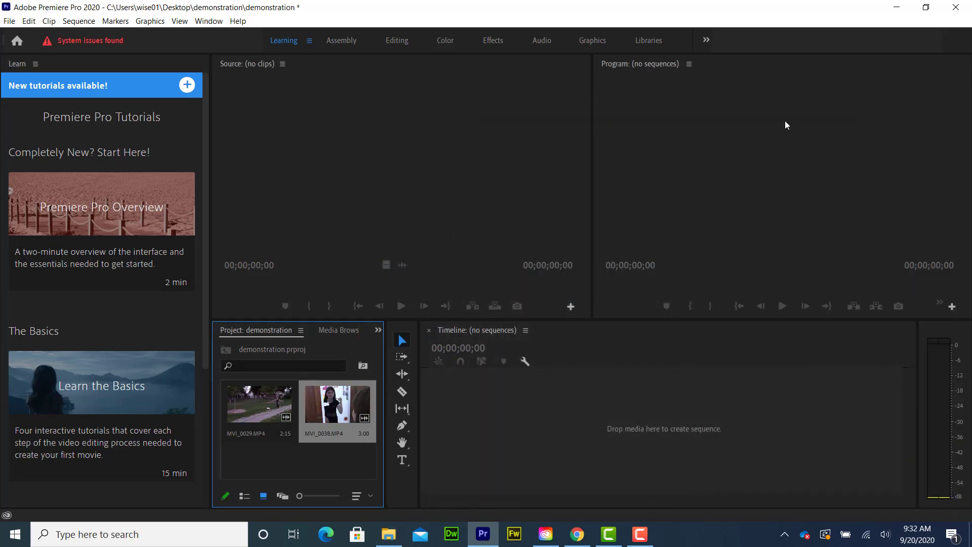
Switch to the Editing workspace and create a new sequence from the MVI_0038.MP4 clip
left_click(404, 44)
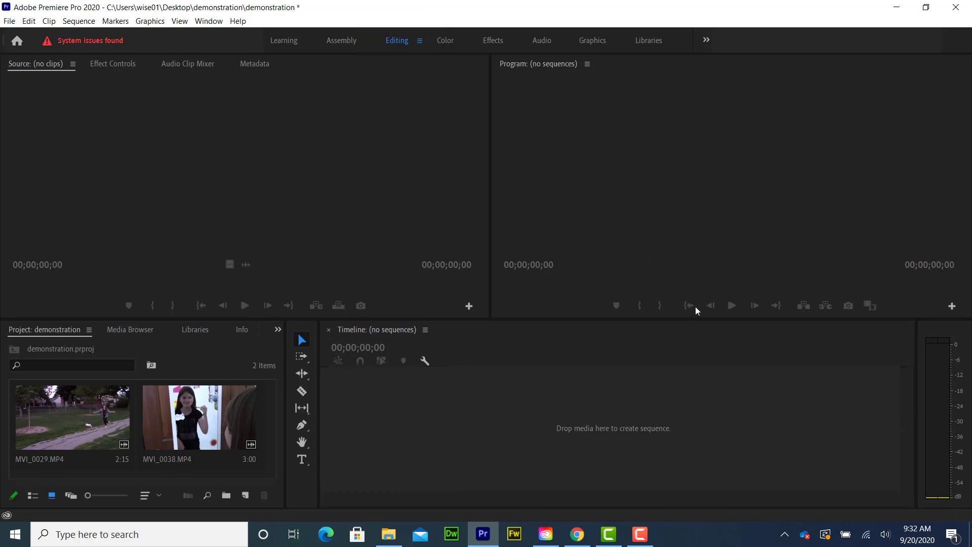
left_click(268, 436)
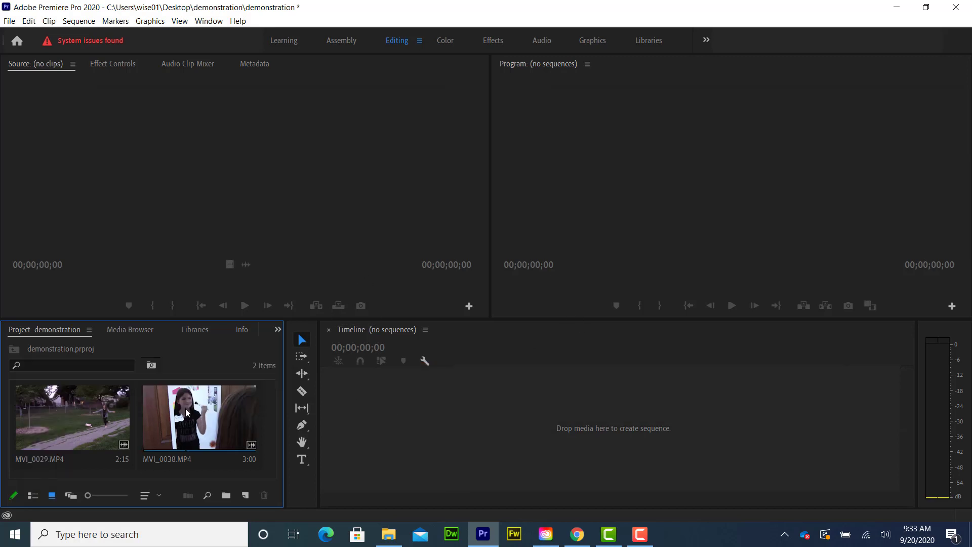
left_click_drag(185, 408, 456, 414)
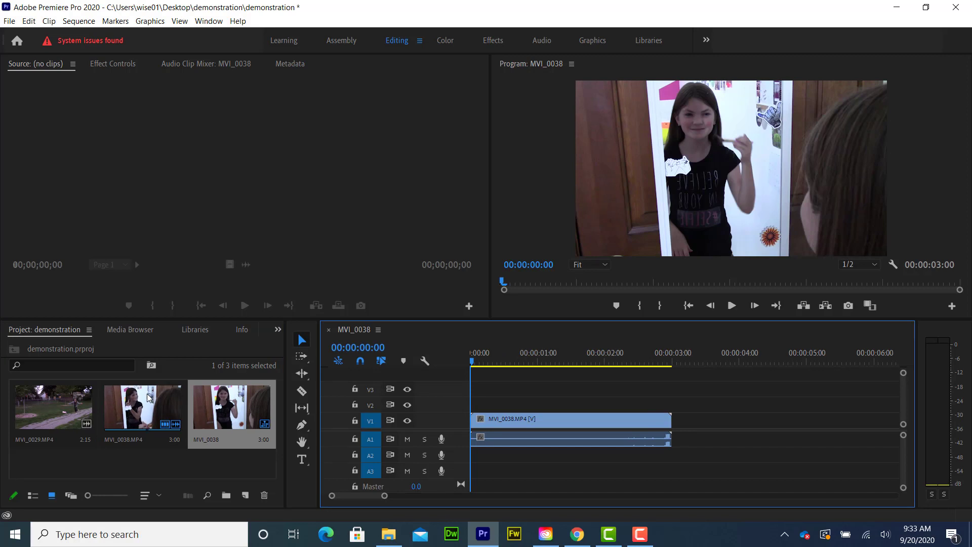
Load MVI_0029.MP4 in the Source monitor and add only its video to track V1 directly after MVI_0038
left_click(61, 405)
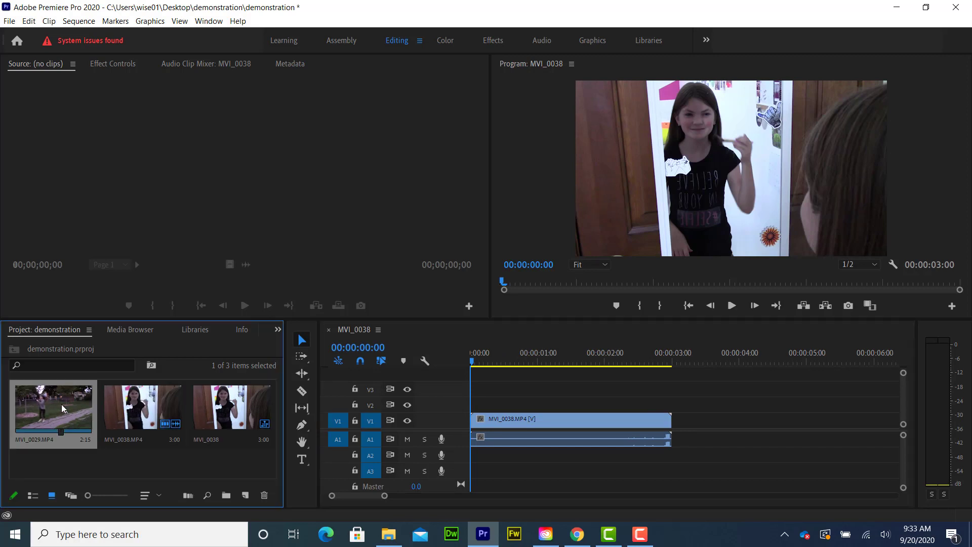
double_click(61, 404)
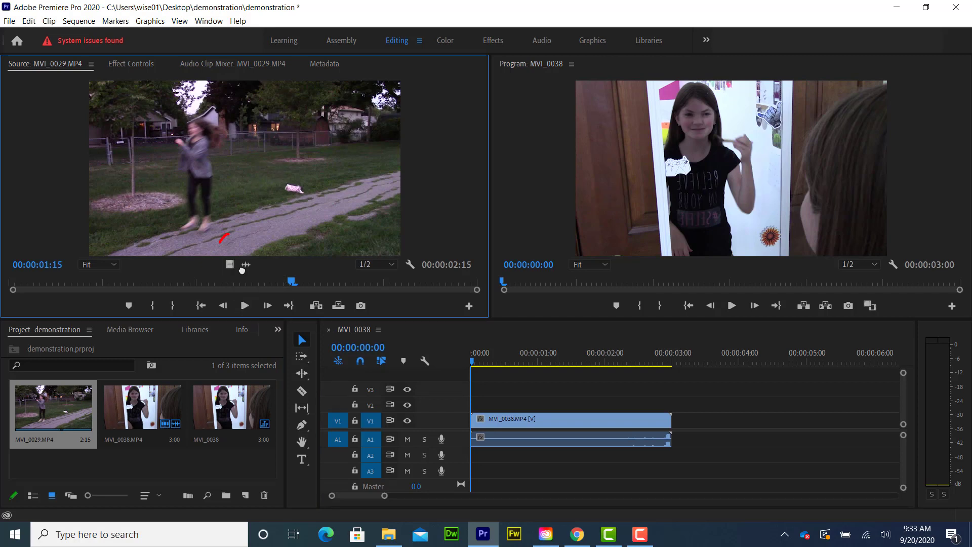
left_click_drag(560, 342, 684, 423)
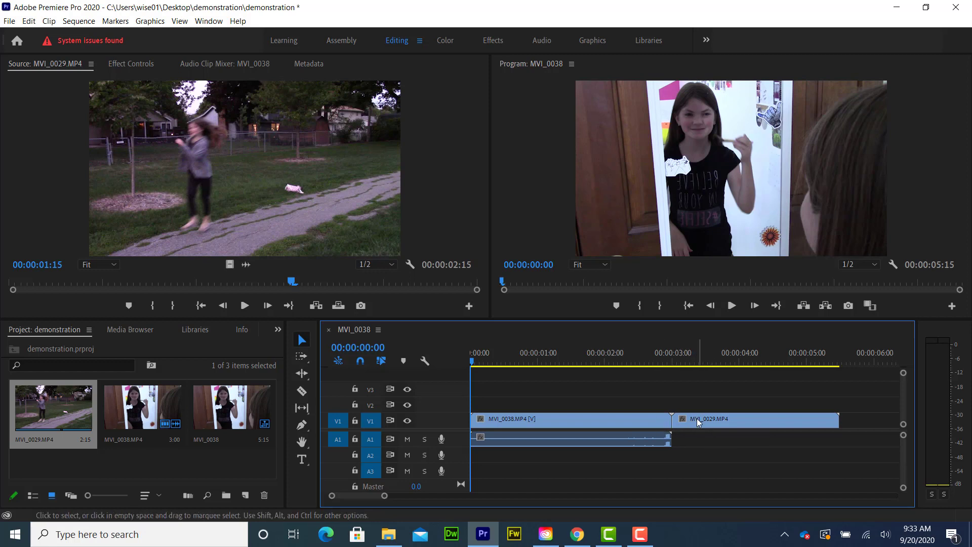
Scrub the timeline playhead through the start of the MVI_0029 clip to 00:00:03:10 to preview it
left_click(682, 362)
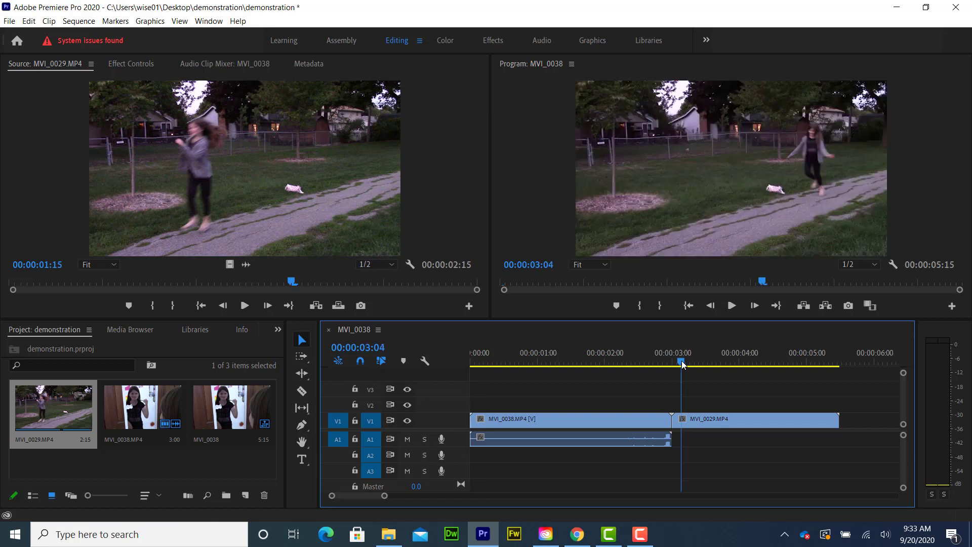
mouse_move(682, 363)
left_mouse_down()
mouse_move(716, 363)
mouse_move(695, 364)
left_mouse_up()
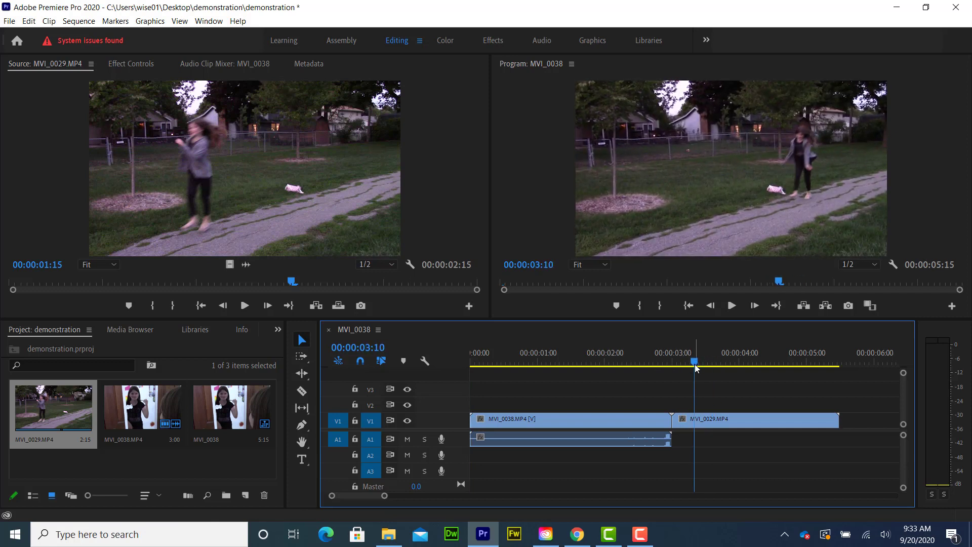
Unlink the video and audio of the MVI_0038.MP4 clip on the timeline
left_click(596, 419)
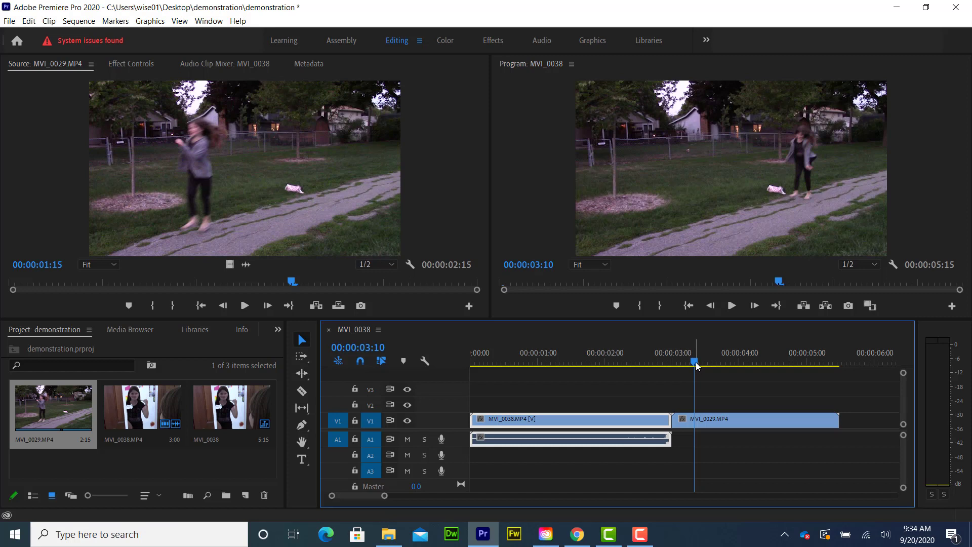
right_click(598, 423)
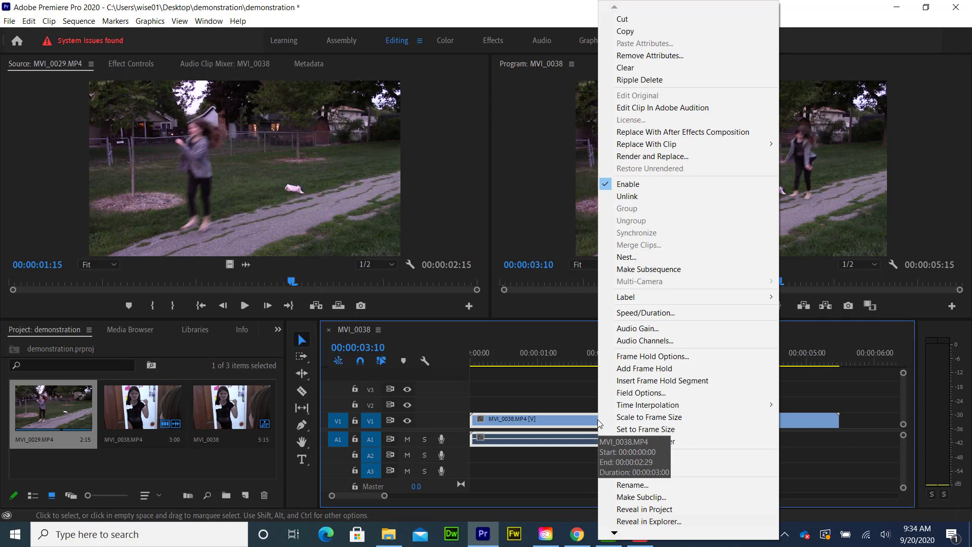
left_click(643, 202)
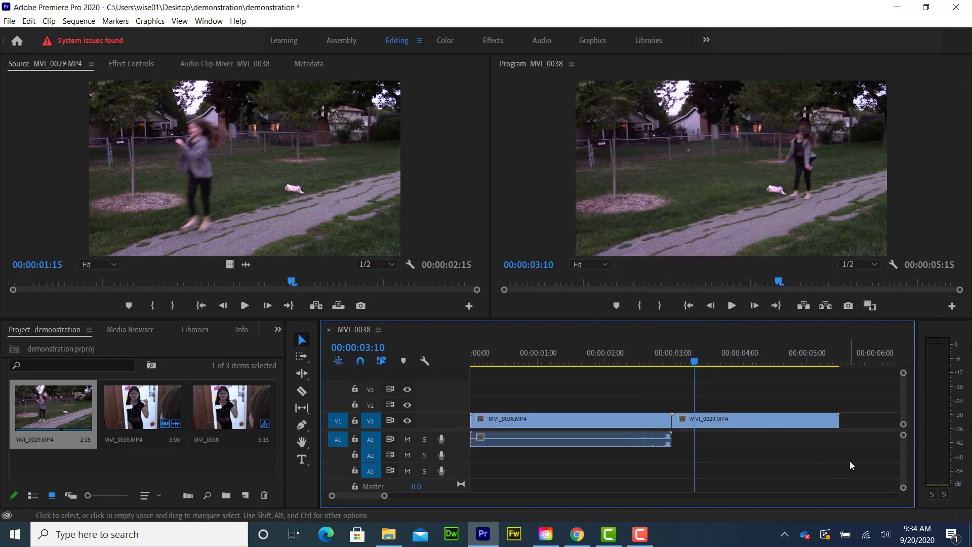
Delete only the unlinked MVI_0038 audio from track A1 and undo the deletion
left_click(633, 441)
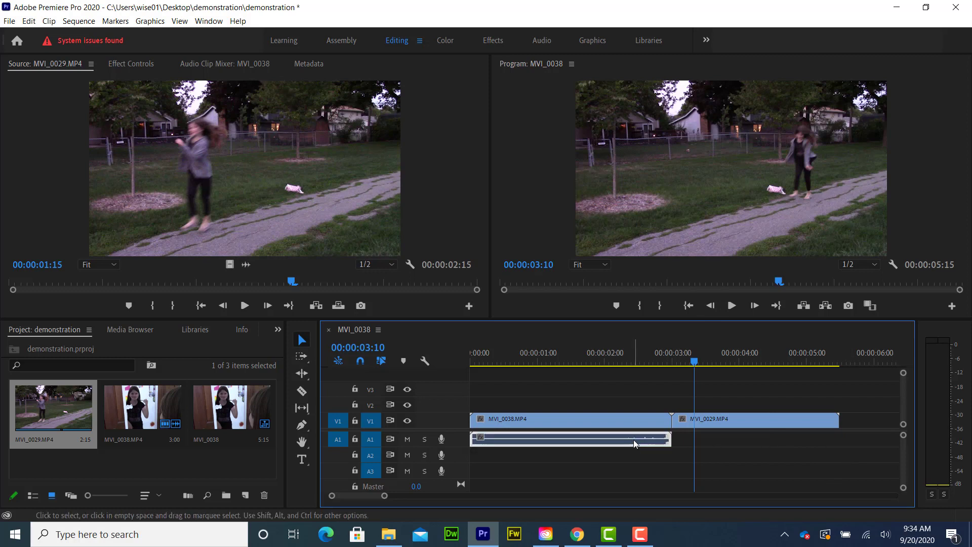
left_click(634, 420)
left_click(633, 438)
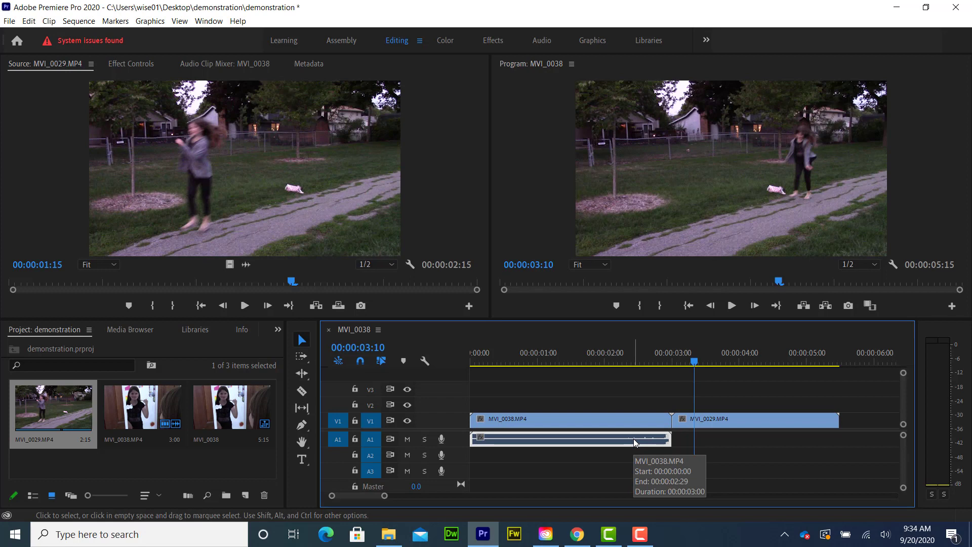
key("Delete")
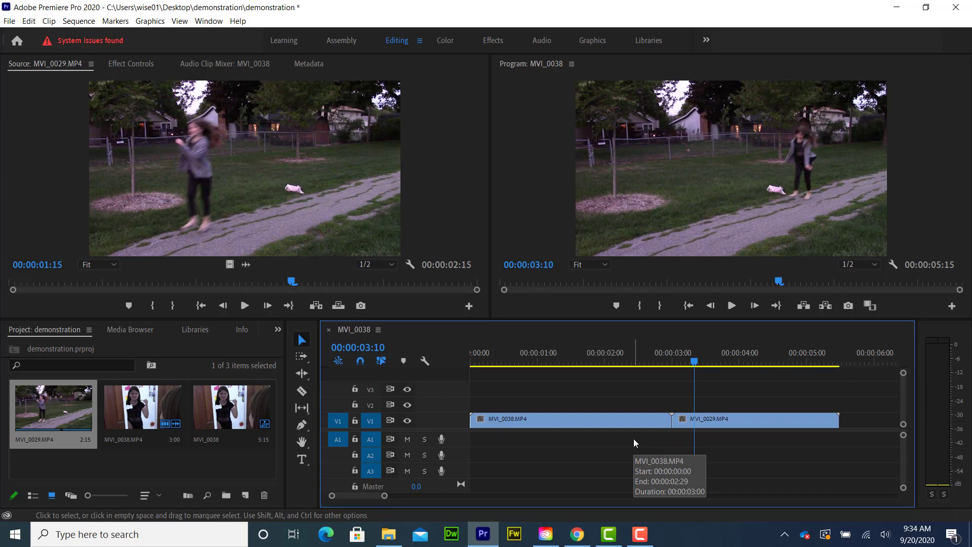
key("ctrl+z")
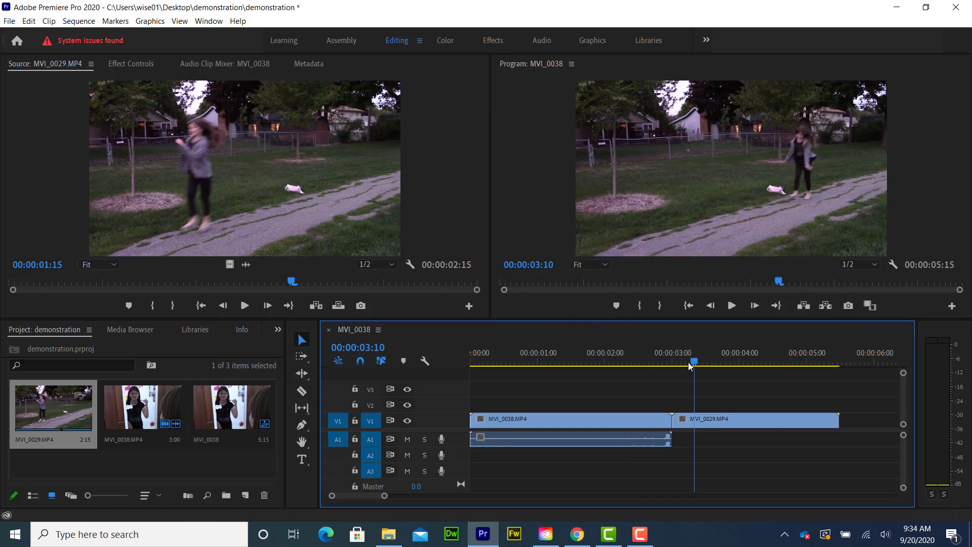
Move the playhead back to 00:00:02:12 in the MVI_0038 clip and make the timeline active
left_click_drag(694, 362, 633, 361)
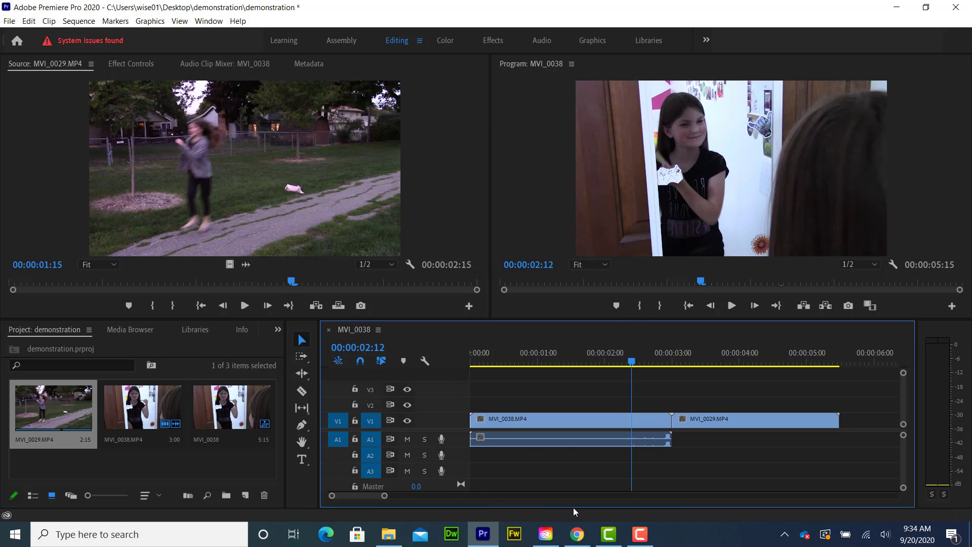
left_click(65, 132)
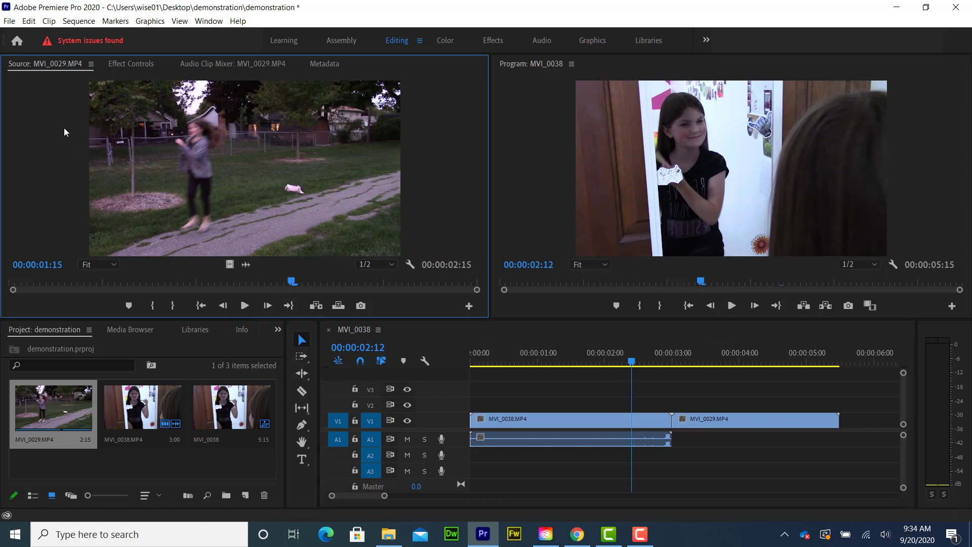
left_click(452, 336)
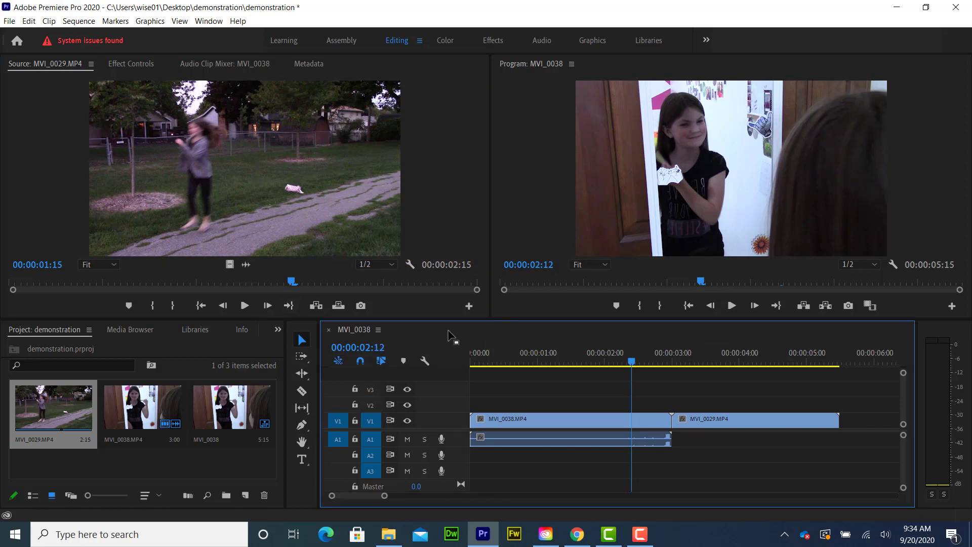
Open the media export settings for the MVI_0038 sequence and choose the H.264 format
left_click(9, 22)
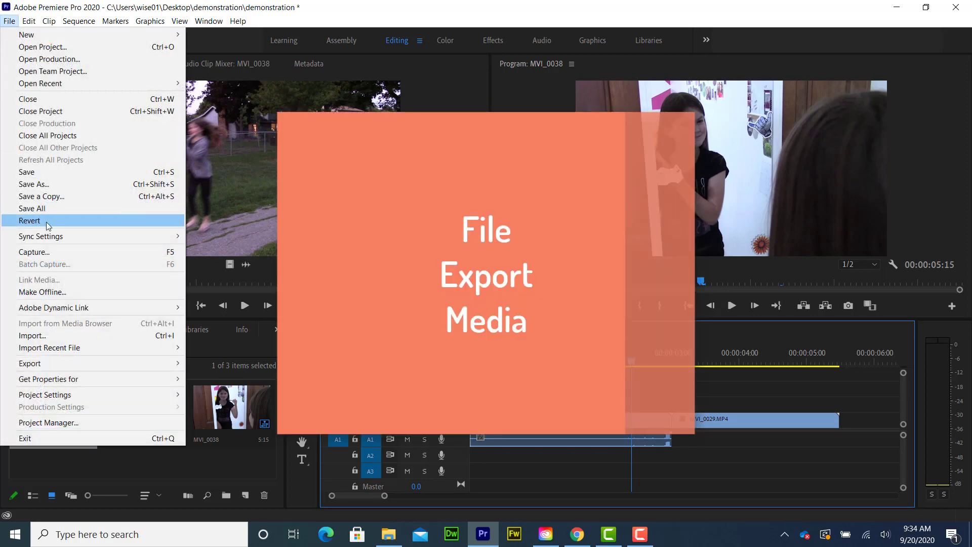
mouse_move(86, 363)
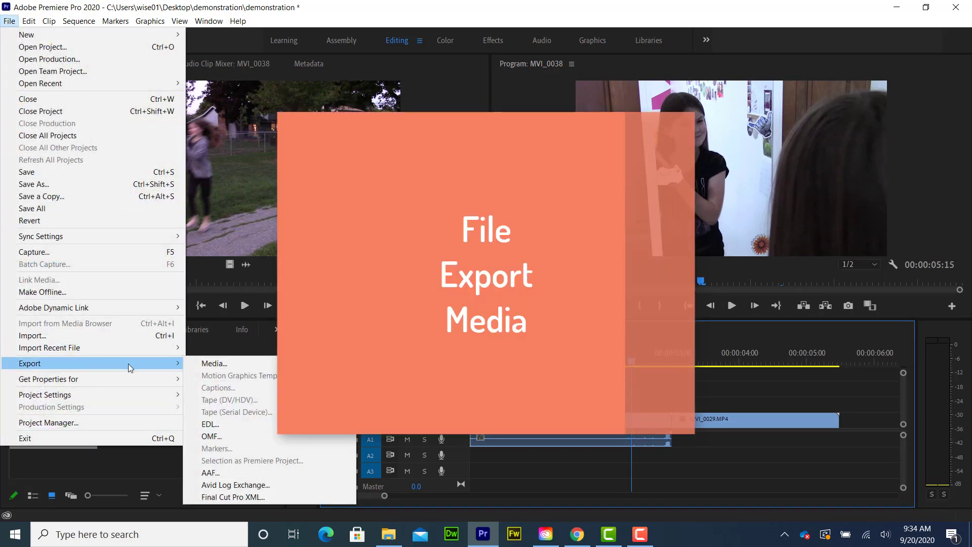
left_click(203, 363)
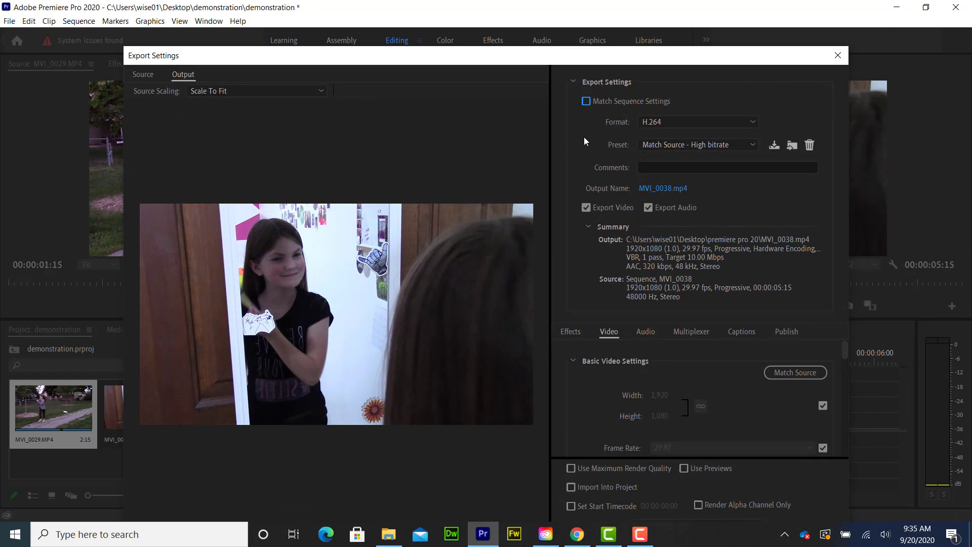
left_click(693, 123)
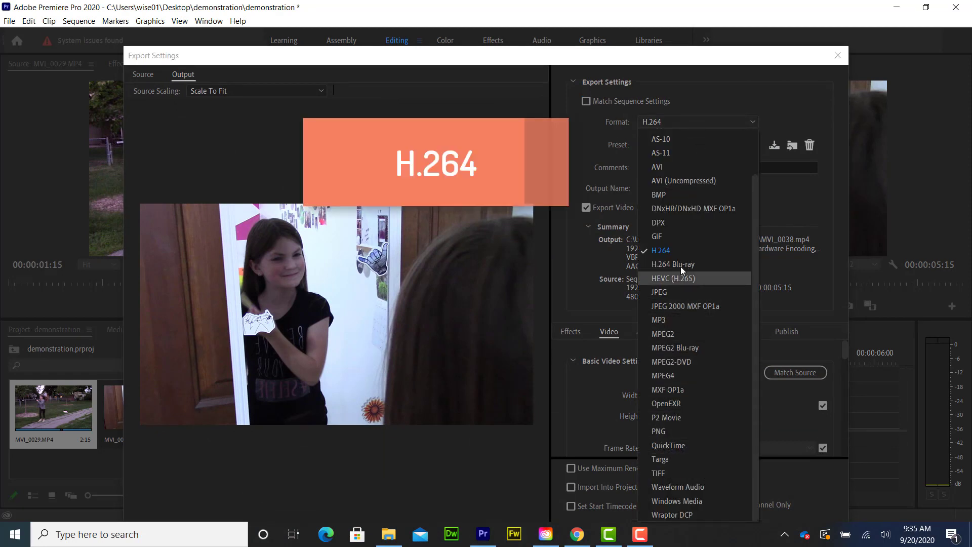
left_click(678, 251)
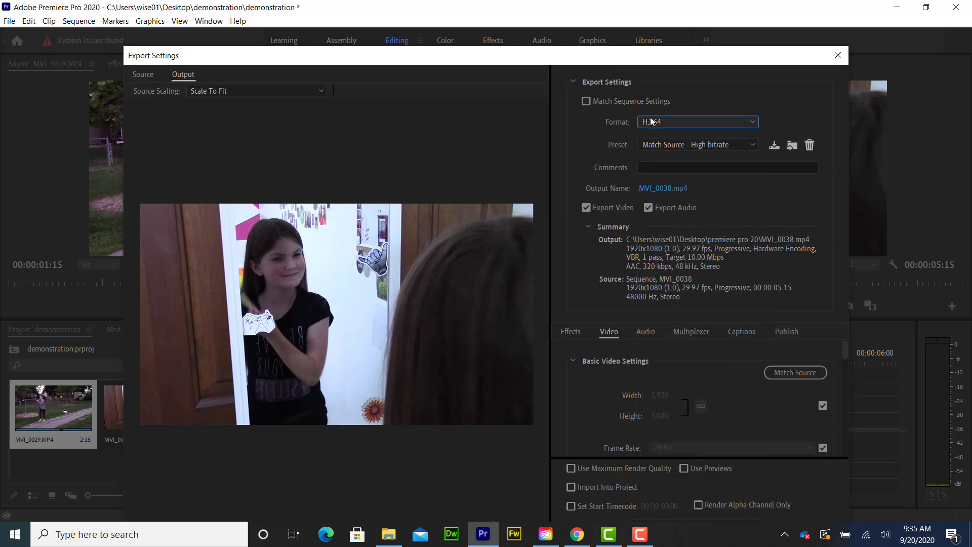
Set the output file to demonstration_done in the Desktop demonstration folder and export the video
left_click(656, 190)
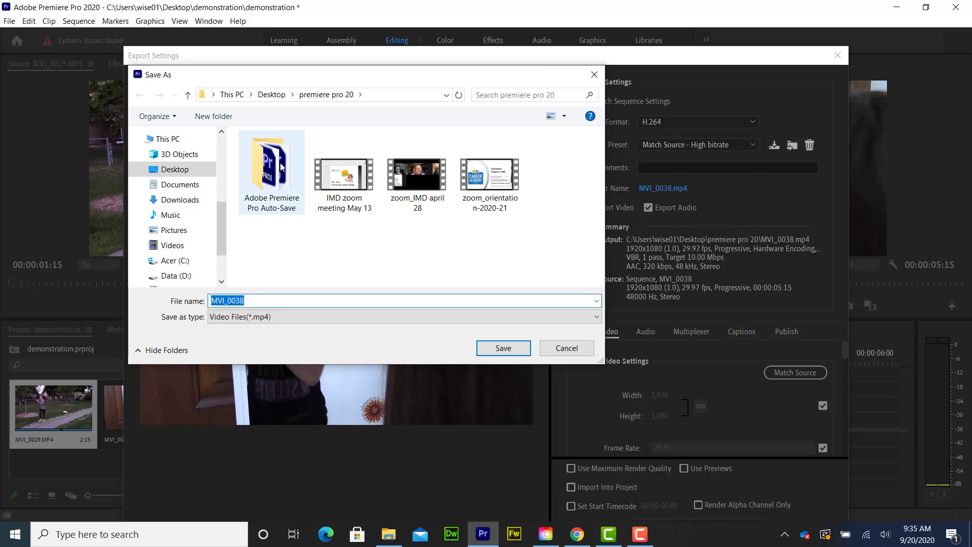
left_click(191, 170)
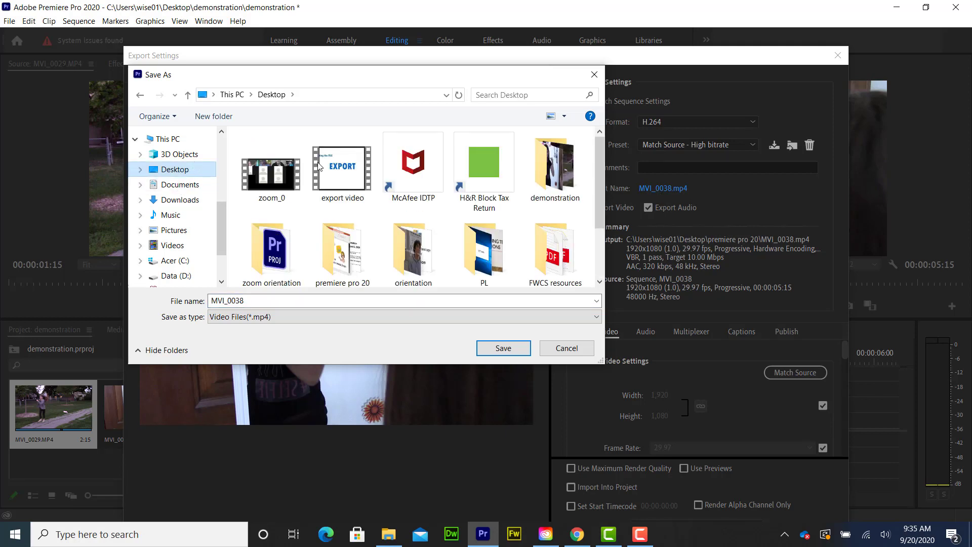
double_click(565, 172)
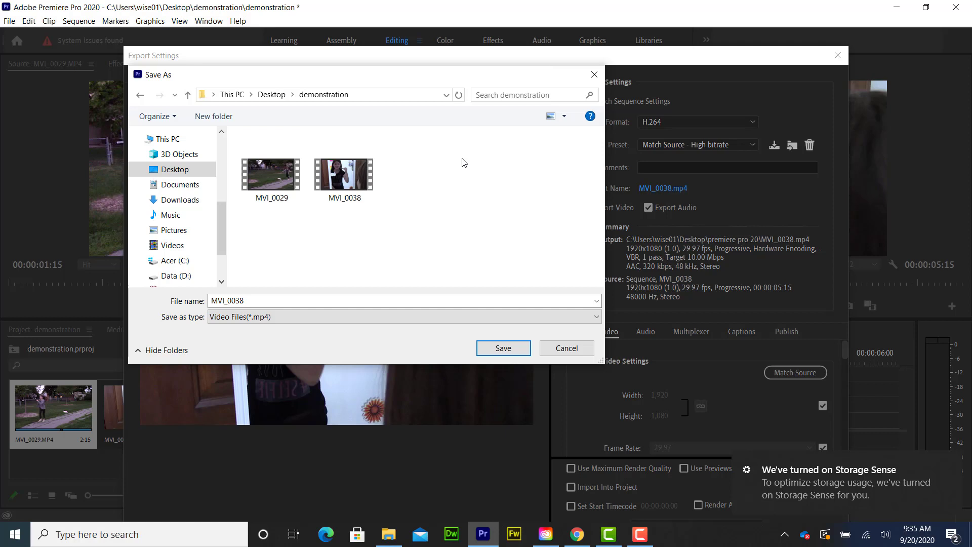
double_click(272, 301)
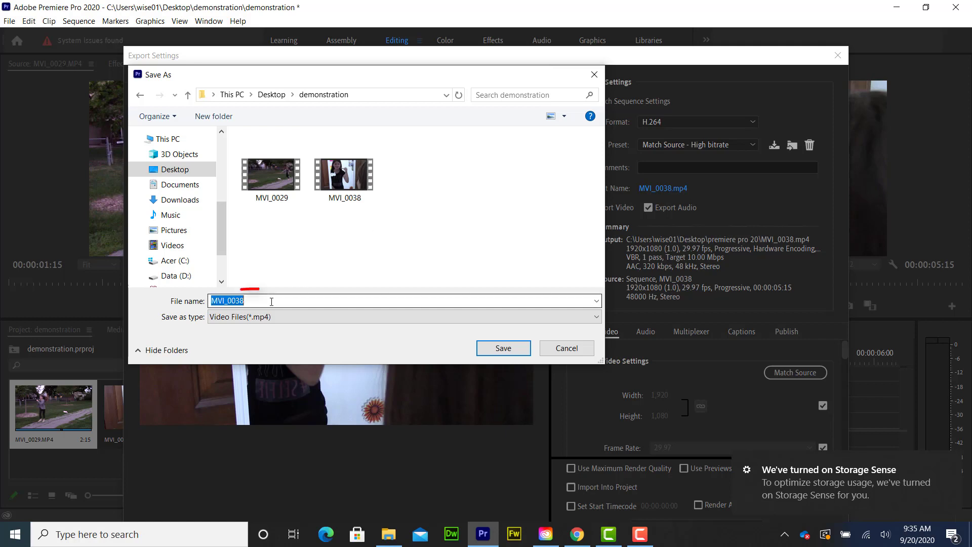
type("demon")
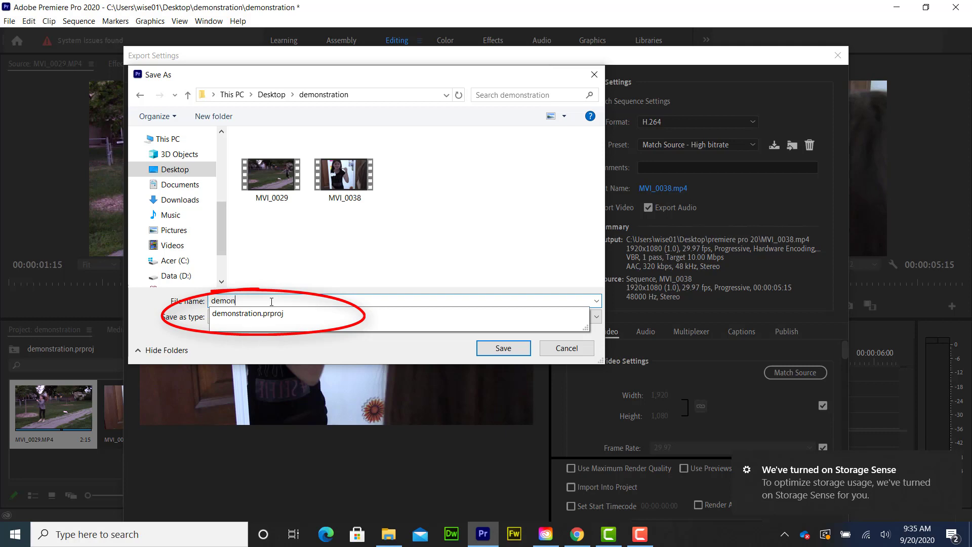
type("stration_done")
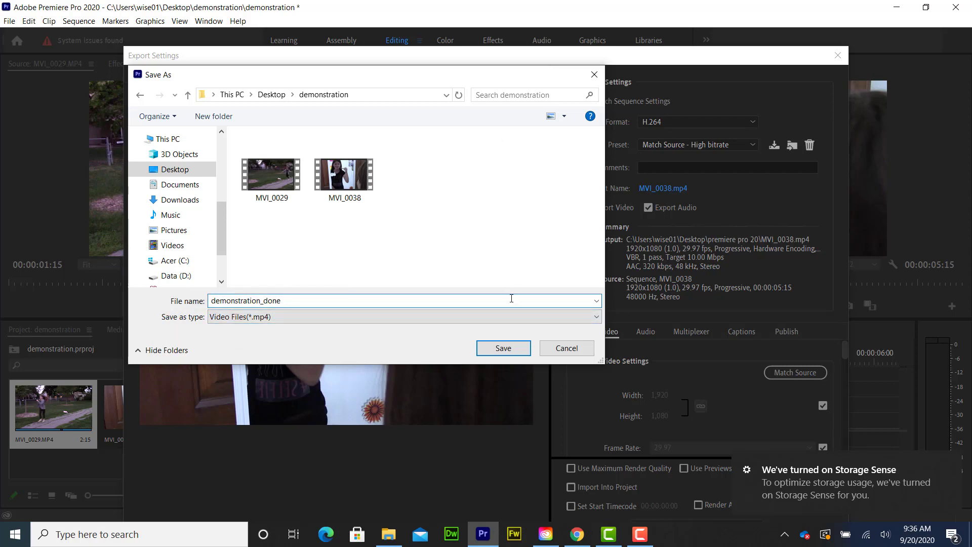
left_click(508, 352)
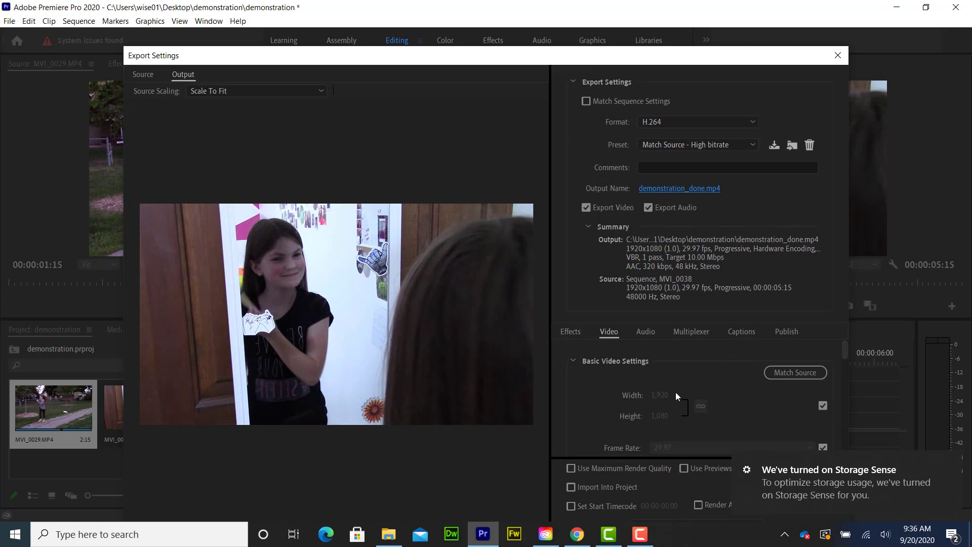
left_click_drag(739, 62, 667, 3)
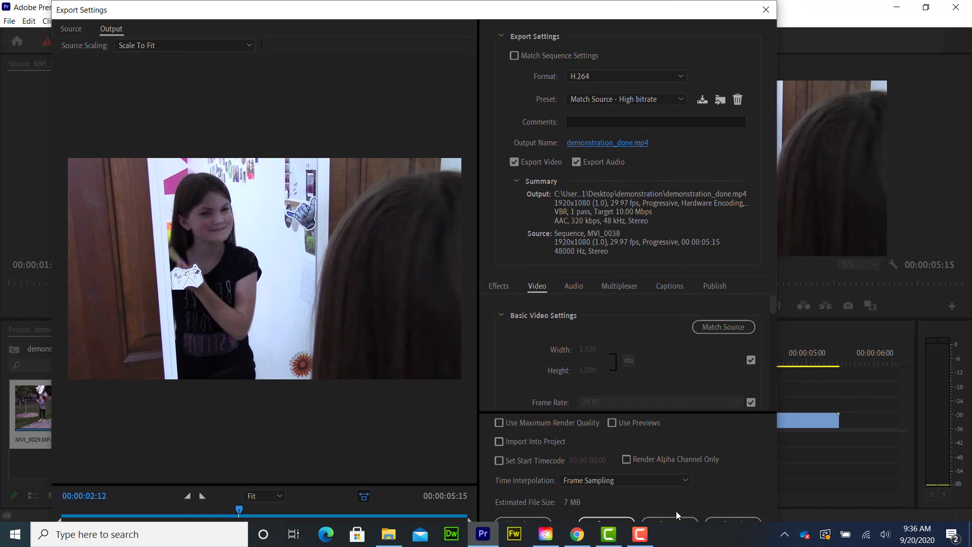
left_click(676, 521)
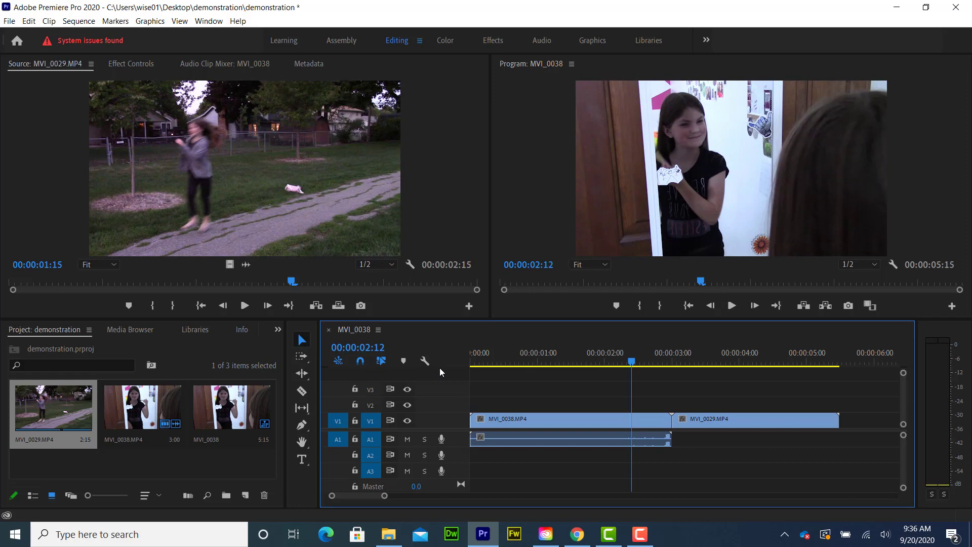
Switch to File Explorer, play the exported demonstration_done video from the demonstration folder, and close the player
left_click(391, 542)
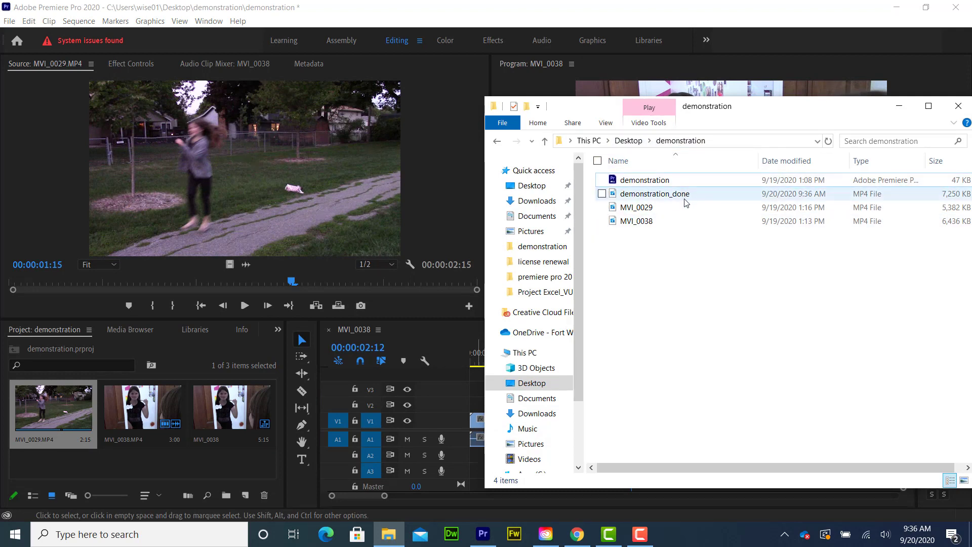
left_click(899, 9)
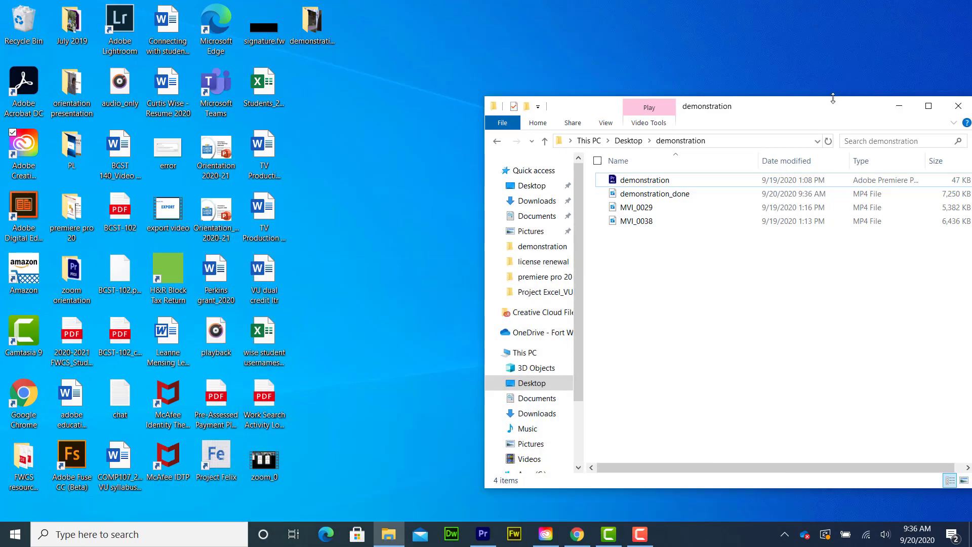
left_click_drag(834, 106, 687, 78)
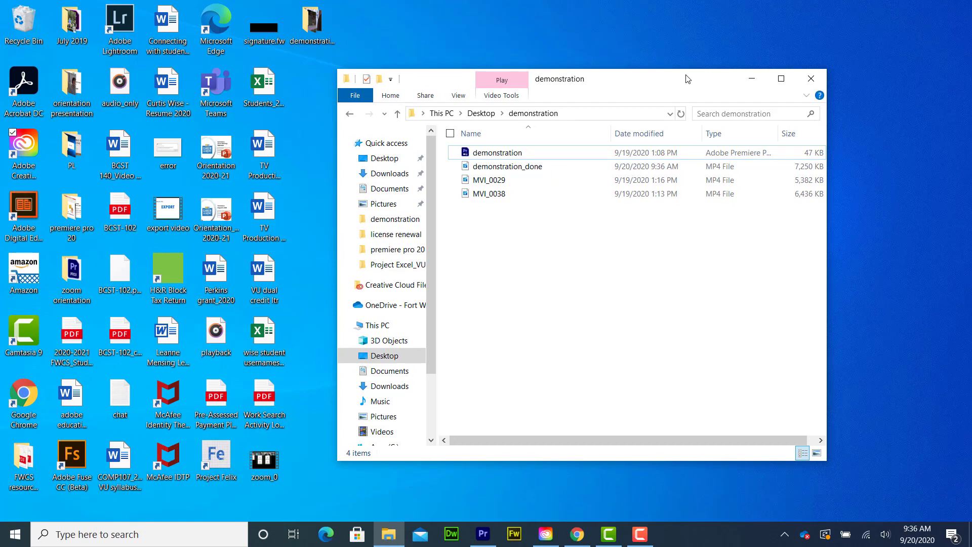
double_click(540, 169)
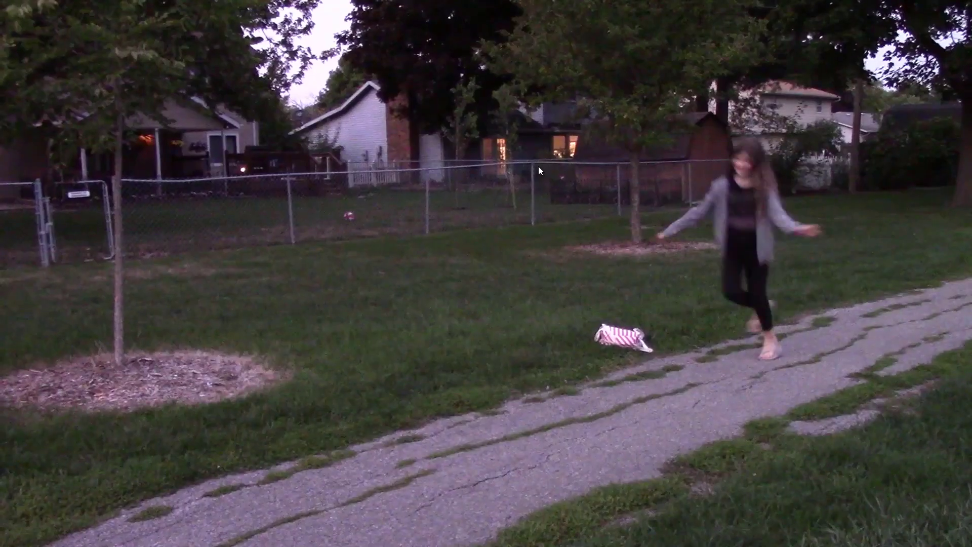
key("Escape")
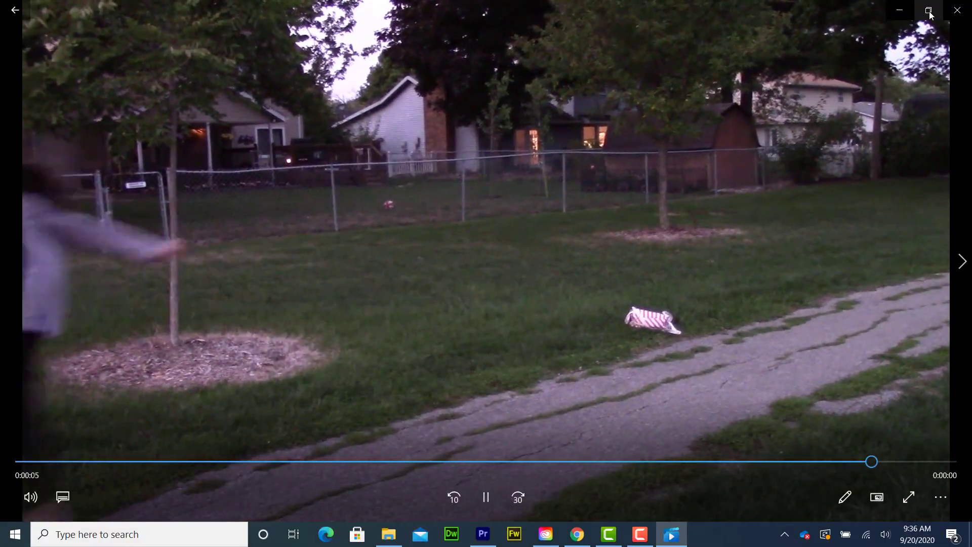
left_click(957, 10)
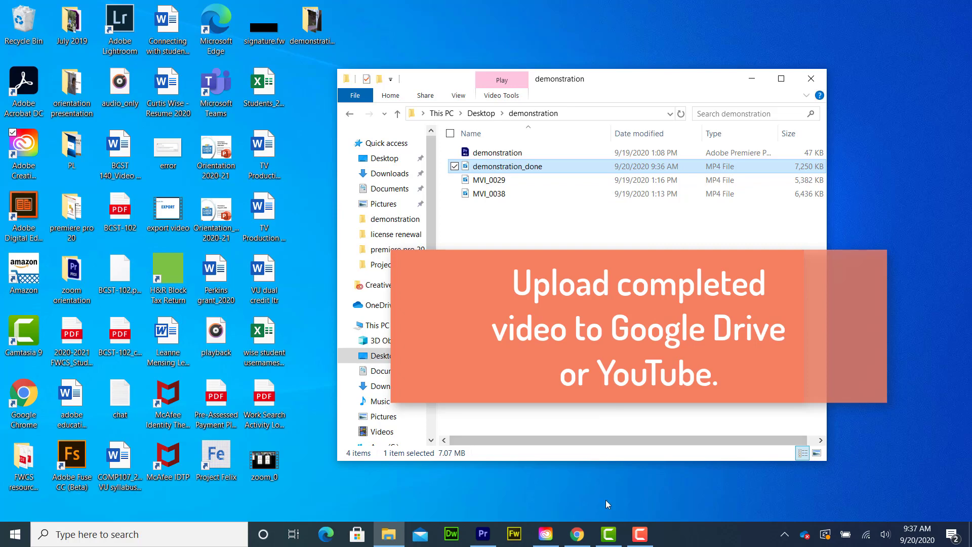
Switch to Google Drive in Chrome and upload demonstration_done from the Desktop demonstration folder to My Drive
left_click(578, 535)
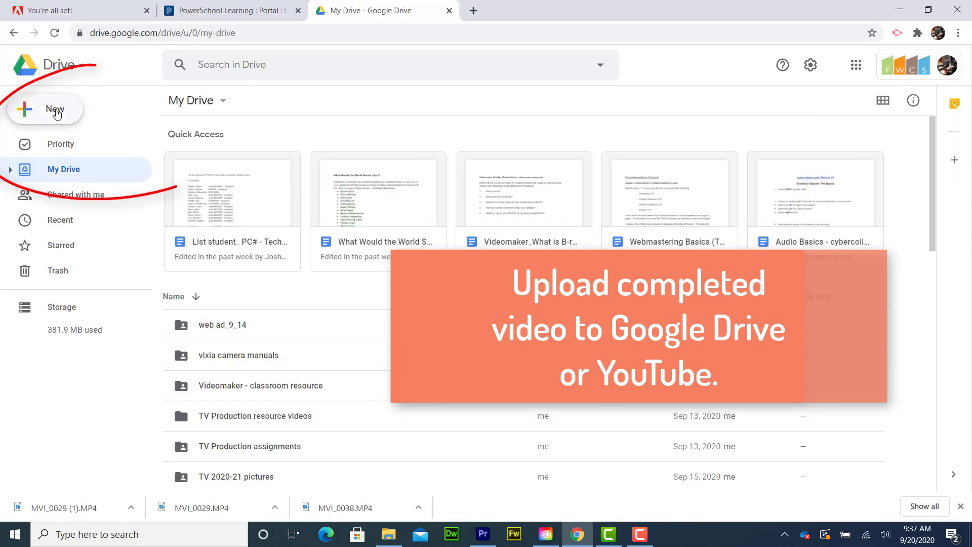
left_click(53, 108)
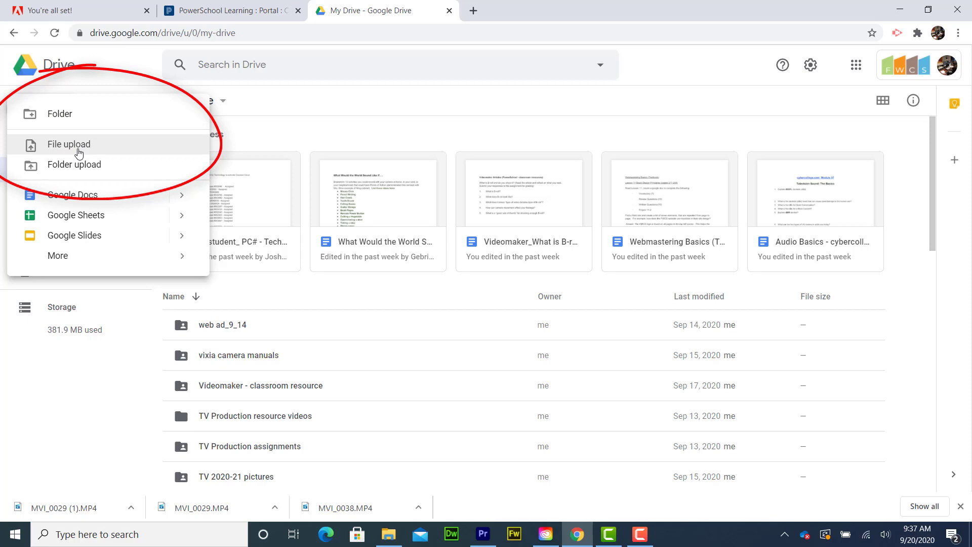
left_click(79, 146)
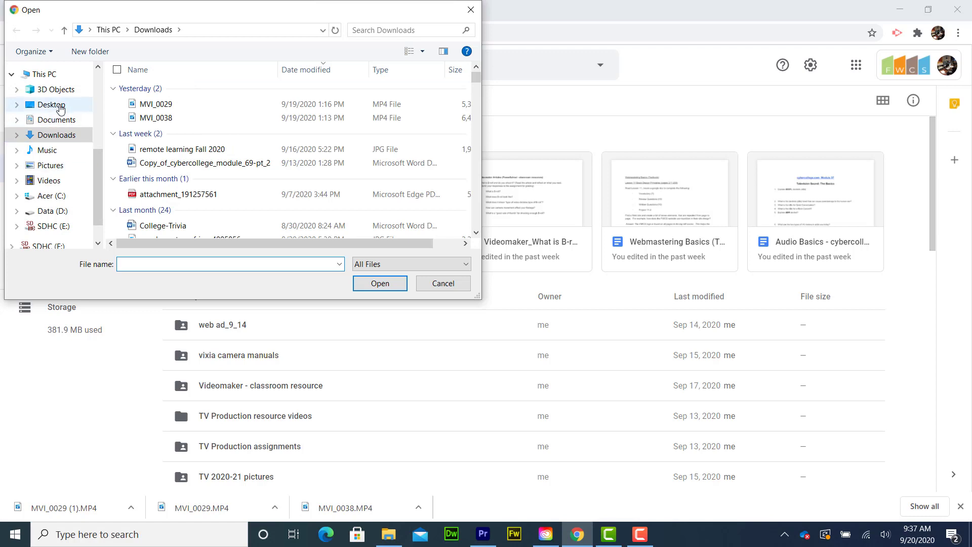
left_click(60, 109)
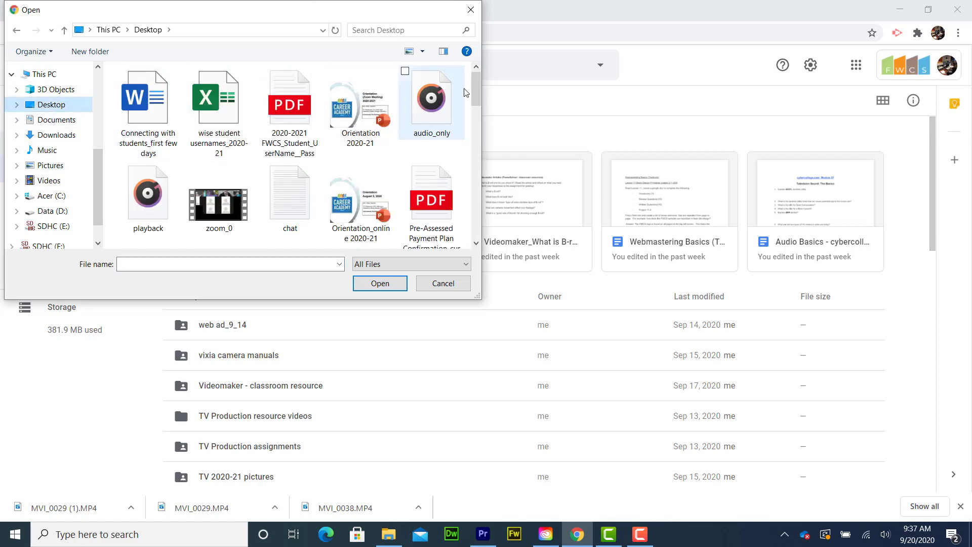
left_click_drag(476, 93, 477, 209)
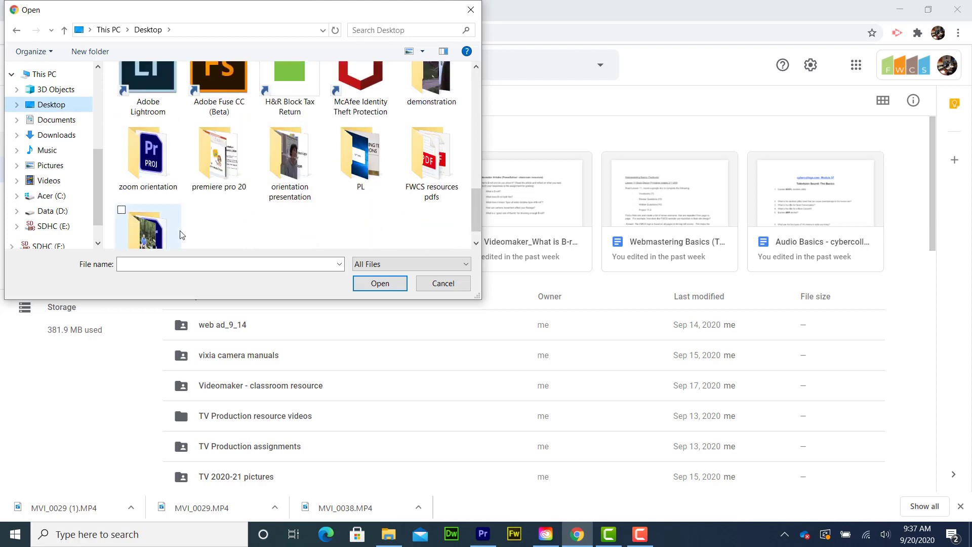
double_click(431, 91)
left_click(218, 115)
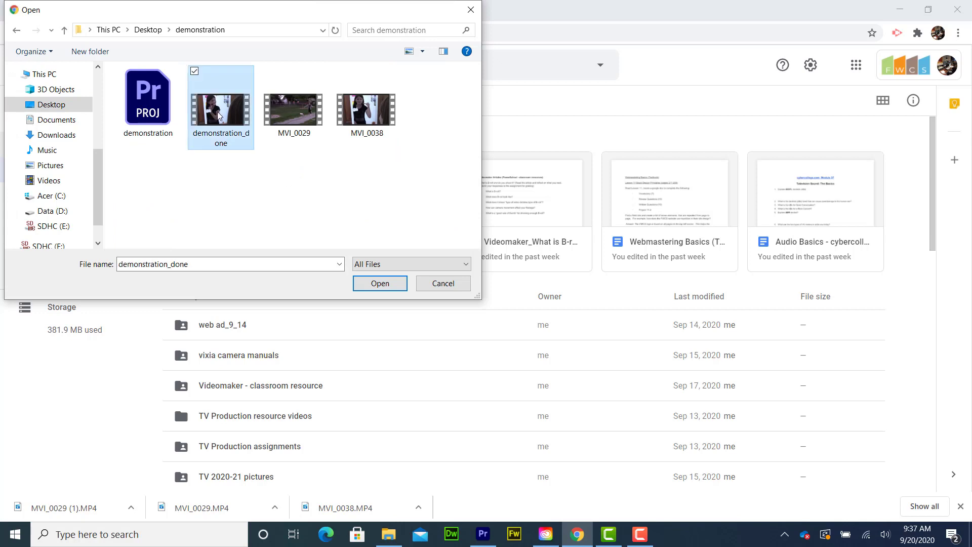
left_click(380, 284)
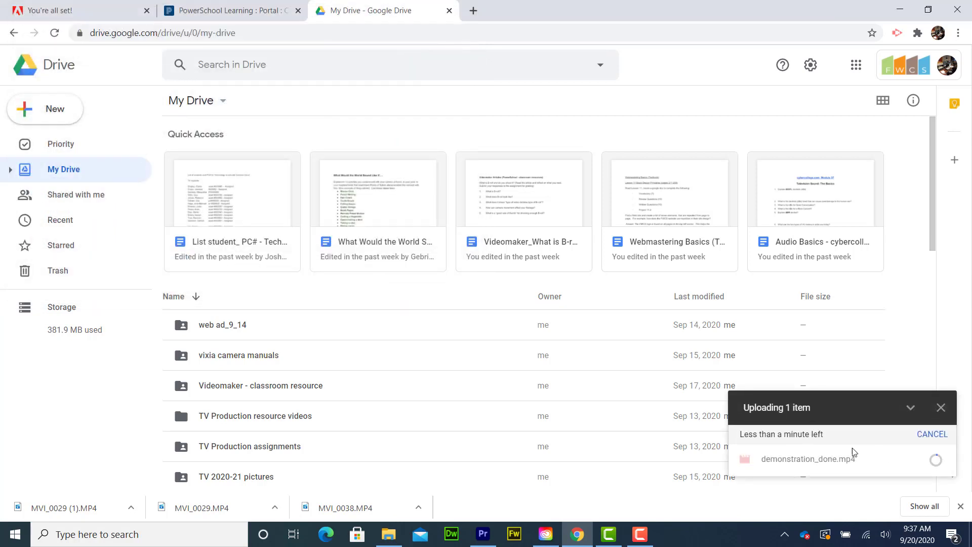